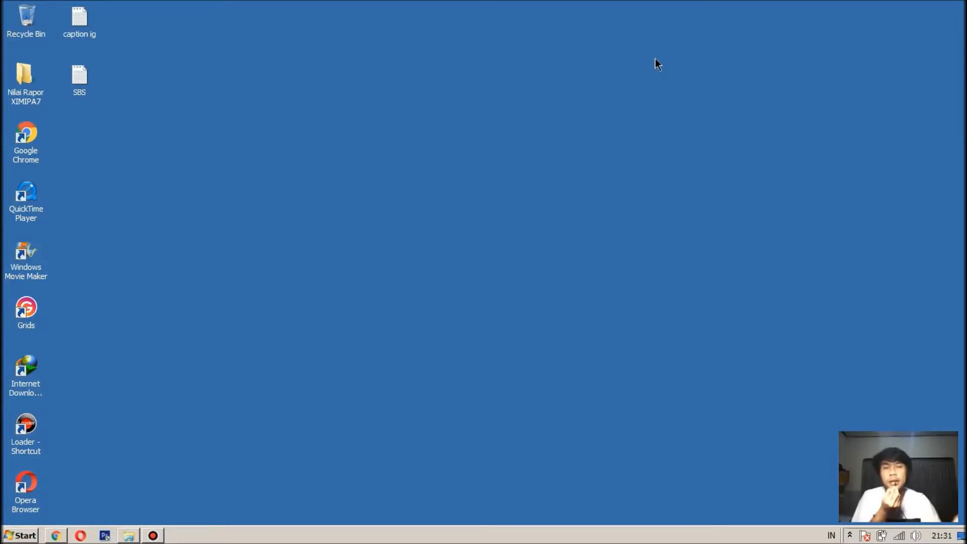
Step: Restore Chrome from the taskbar, showing the ThatQuiz home page
{"action": "left_click", "coordinate": [56, 534]}
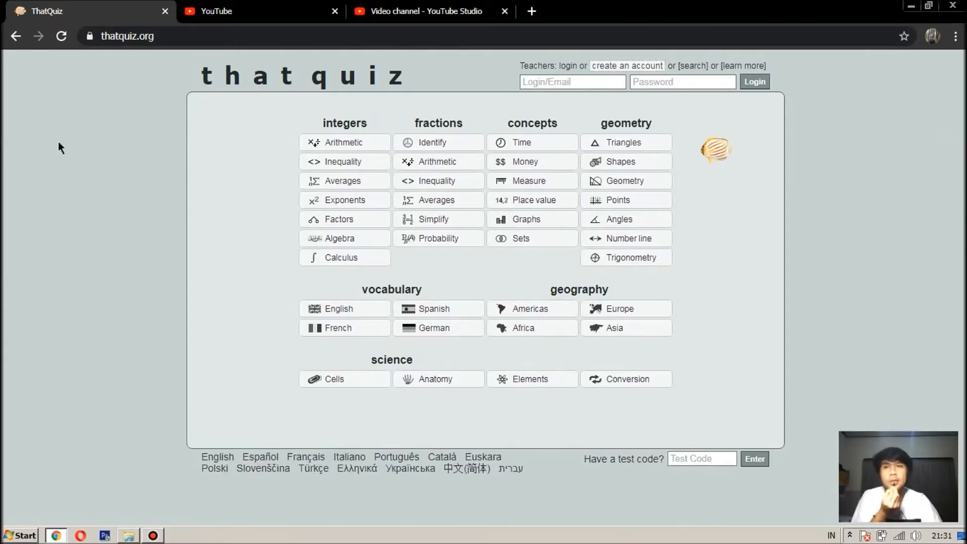
Step: Log in to ThatQuiz with the teacher account's e-mail and password
{"action": "left_click", "coordinate": [98, 37]}
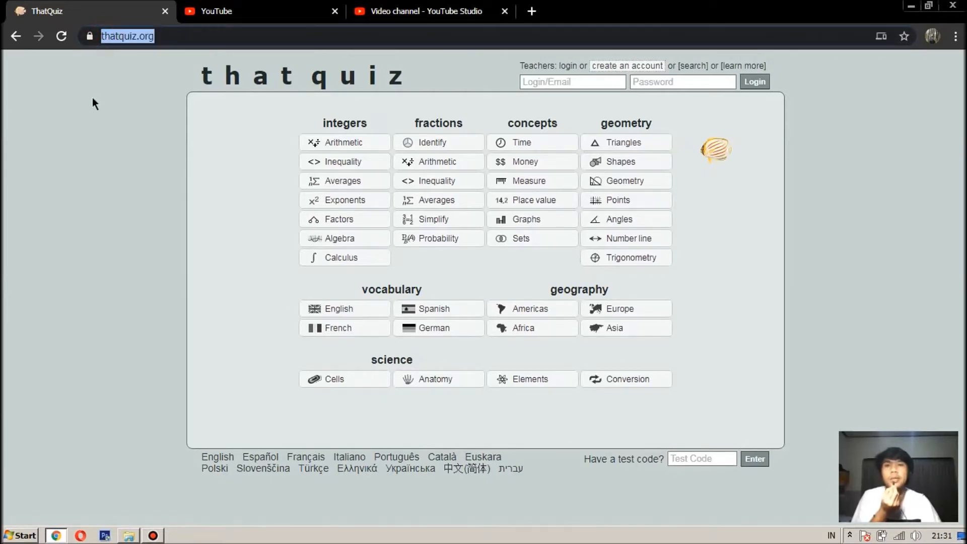
{"action": "left_click", "coordinate": [576, 81]}
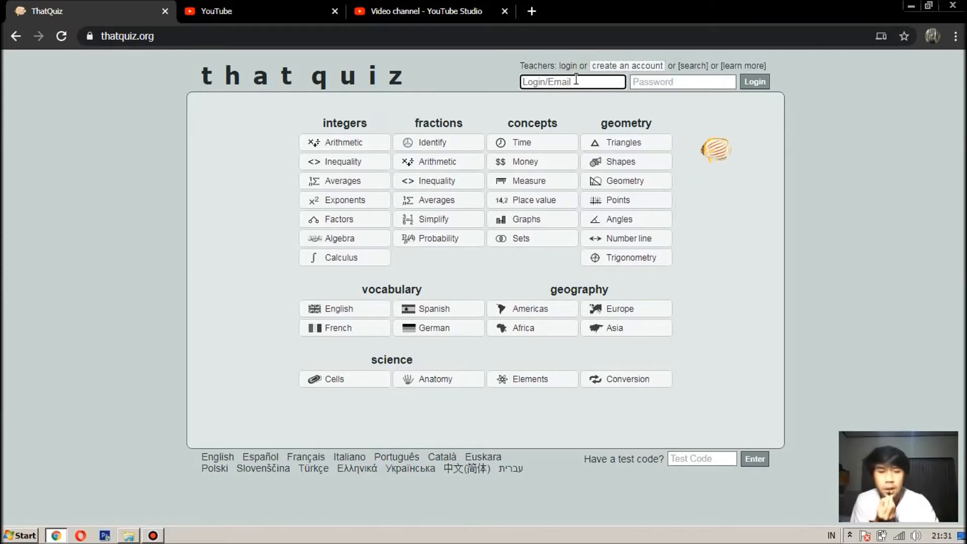
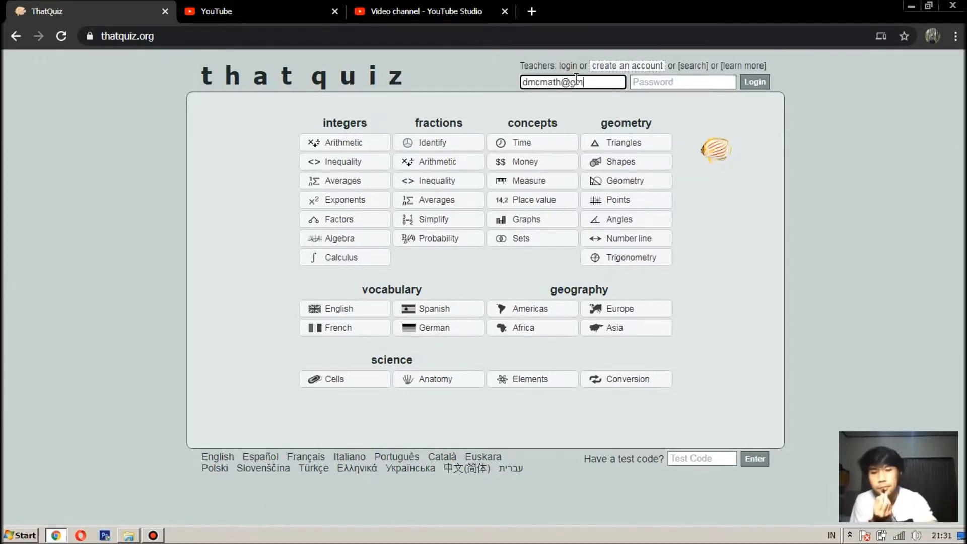
{"action": "key", "text": "Tab"}
{"action": "type", "text": "******************"}
{"action": "left_click", "coordinate": [754, 82]}
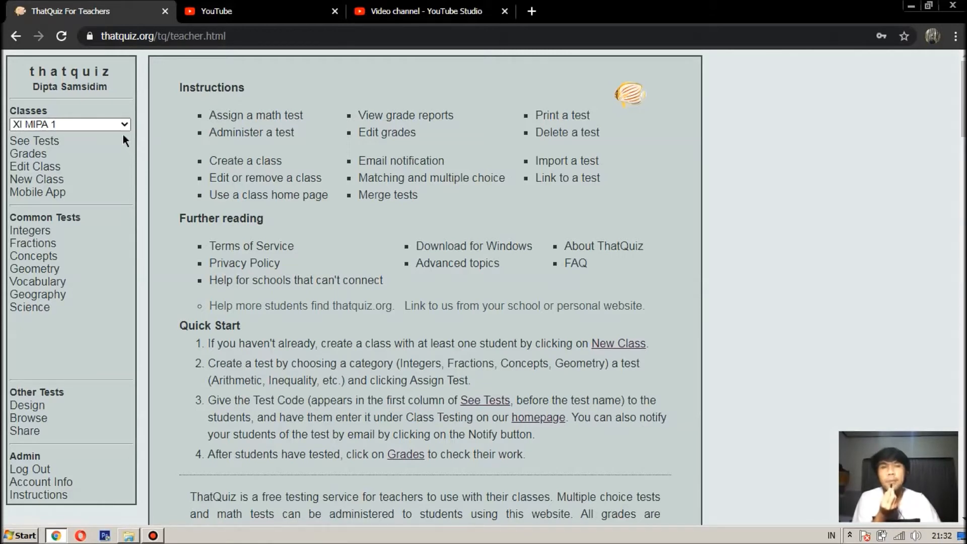
Step: Choose class XI MIPA 1 and open the Design page listing test Biologi 1
{"action": "left_click", "coordinate": [126, 120]}
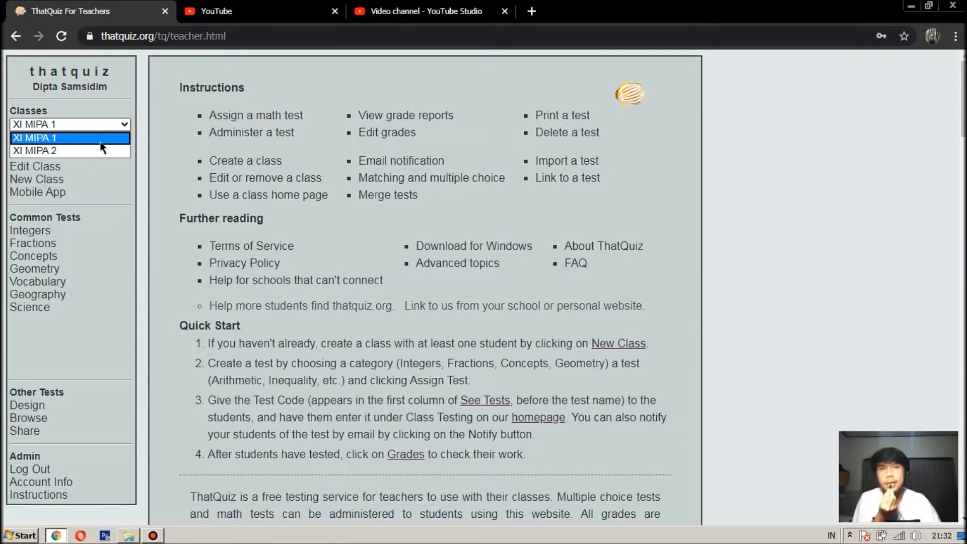
{"action": "left_click", "coordinate": [65, 140]}
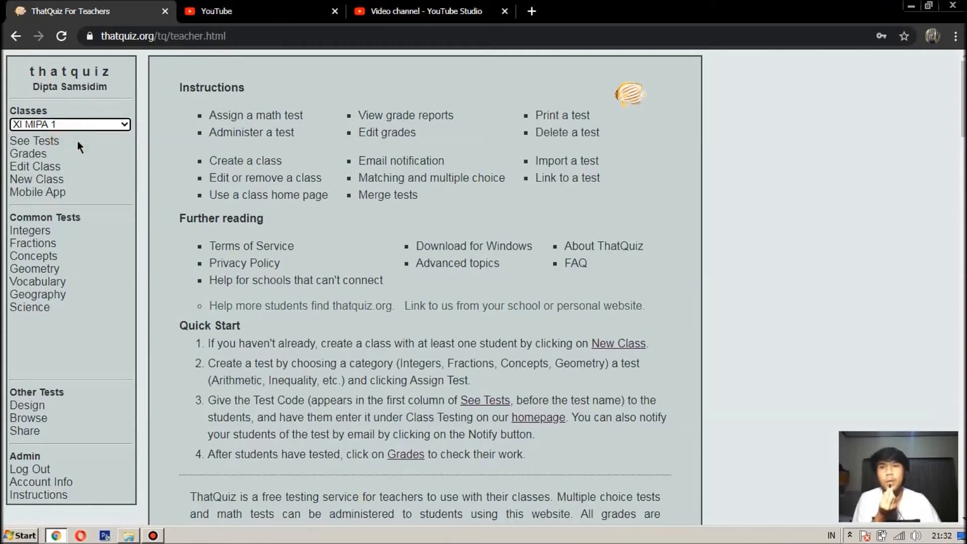
{"action": "left_click", "coordinate": [38, 407]}
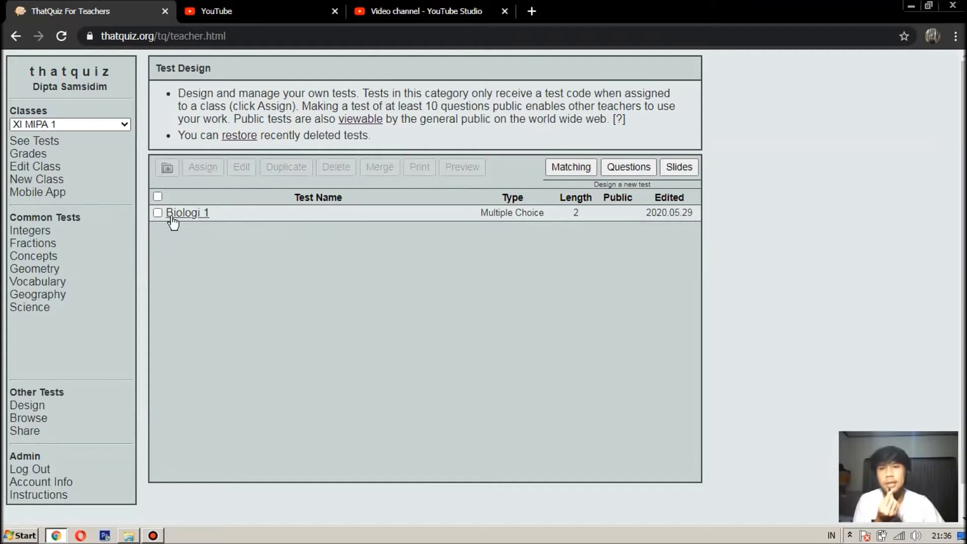
Step: Assign Biologi 1 to XI MIPA 1 and view the class's test list
{"action": "left_click", "coordinate": [155, 215]}
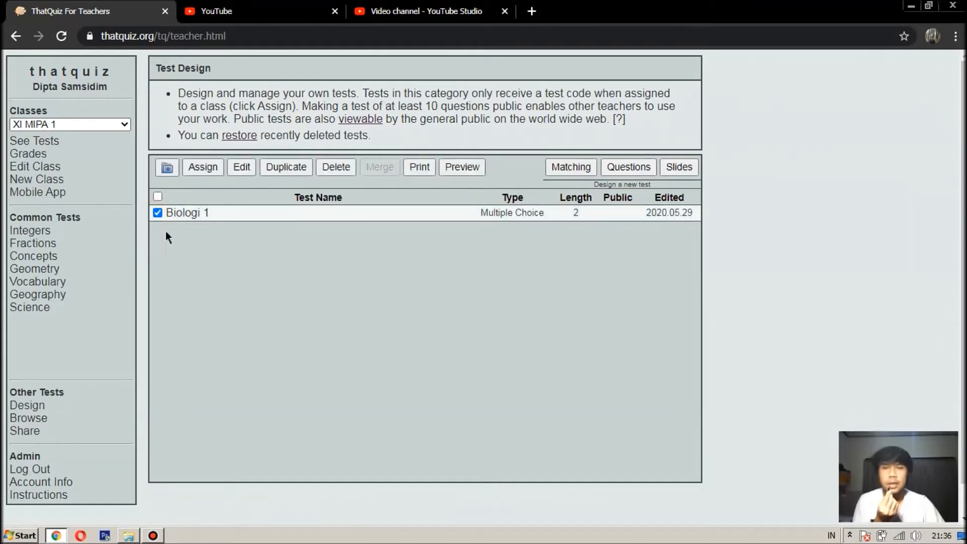
{"action": "left_click", "coordinate": [204, 166]}
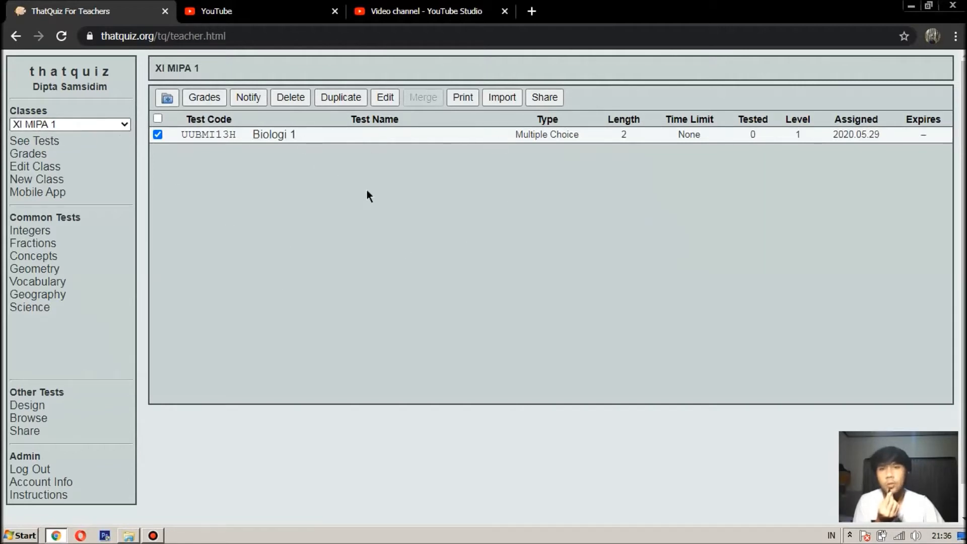
{"action": "left_click", "coordinate": [40, 145]}
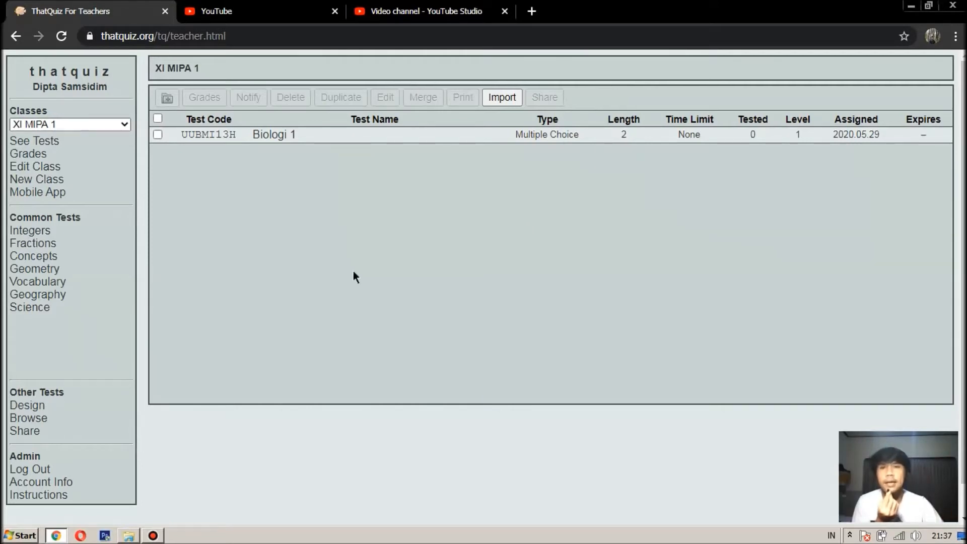
Step: Open the assigned Biologi 1 test's settings page for editing
{"action": "left_click", "coordinate": [157, 135]}
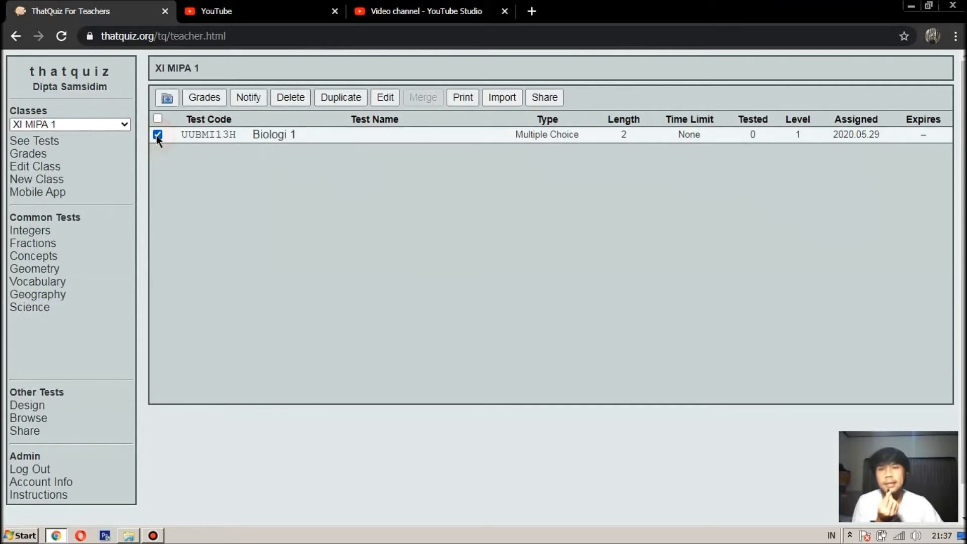
{"action": "left_click", "coordinate": [384, 98]}
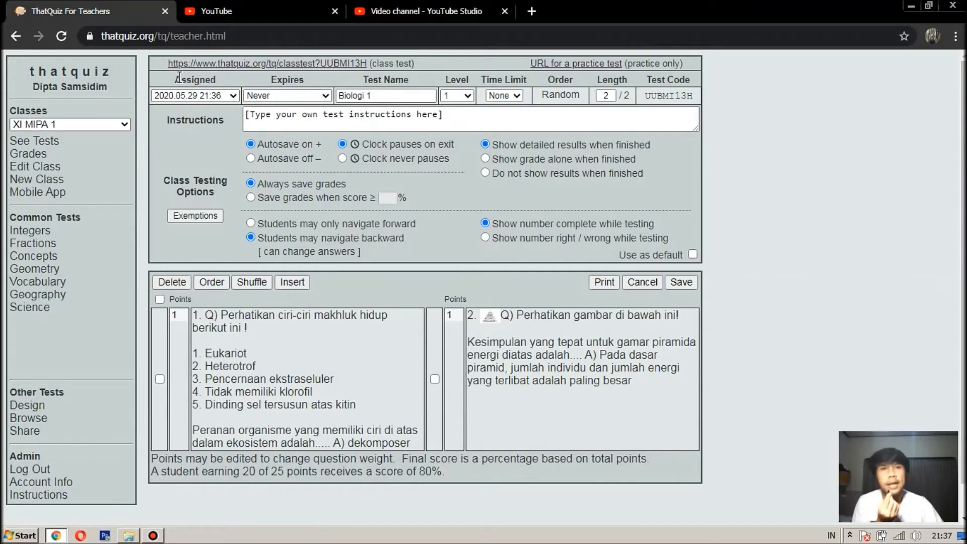
{"action": "left_click", "coordinate": [234, 94]}
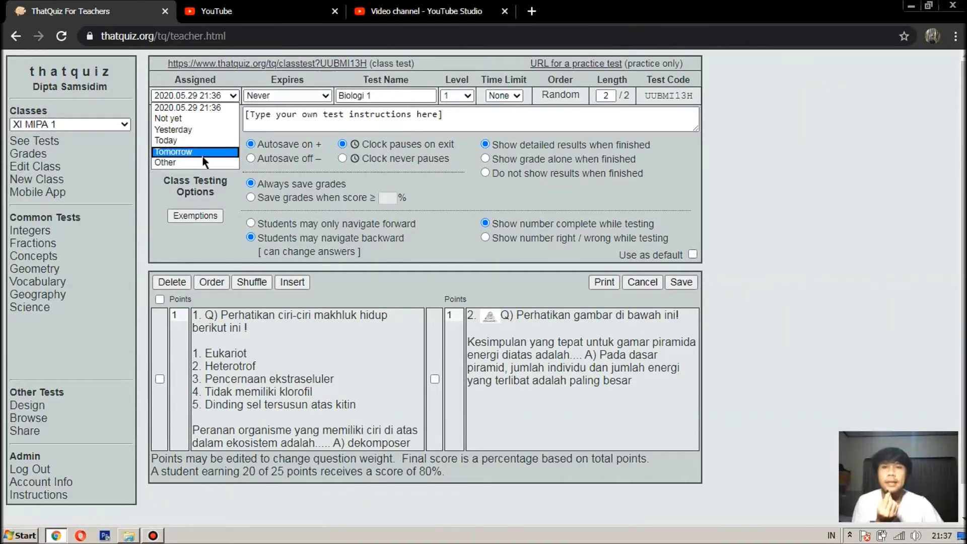
Step: Set both Assigned and Expires to Other, closing each calendar without a date
{"action": "left_click", "coordinate": [191, 162]}
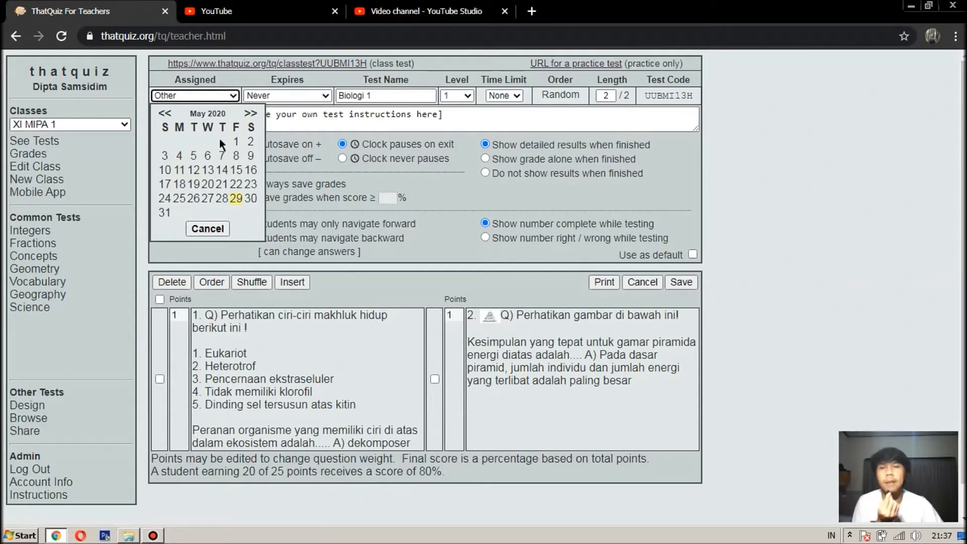
{"action": "left_click", "coordinate": [230, 82]}
{"action": "left_click", "coordinate": [212, 228]}
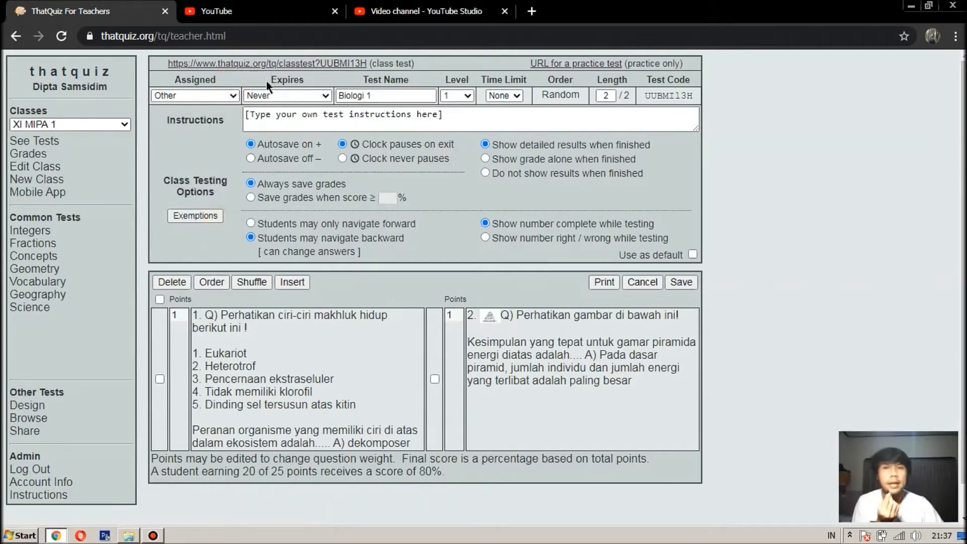
{"action": "left_click", "coordinate": [291, 97]}
{"action": "left_click", "coordinate": [276, 151]}
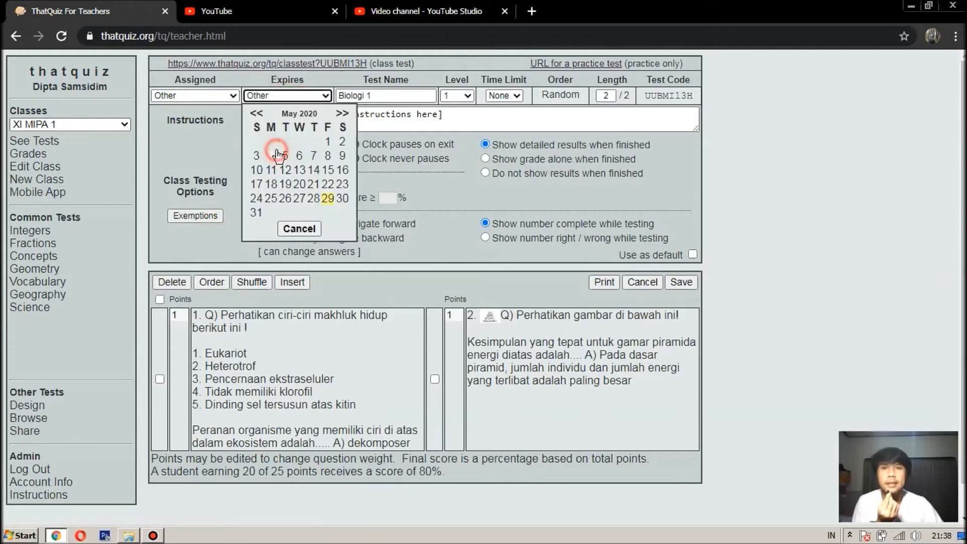
{"action": "left_click", "coordinate": [279, 226]}
{"action": "left_click", "coordinate": [376, 96]}
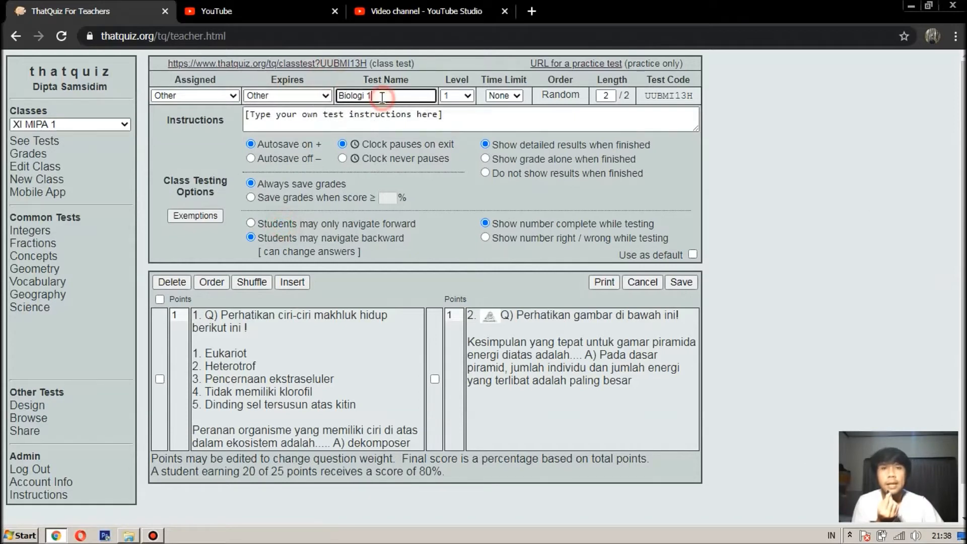
{"action": "left_click", "coordinate": [467, 96]}
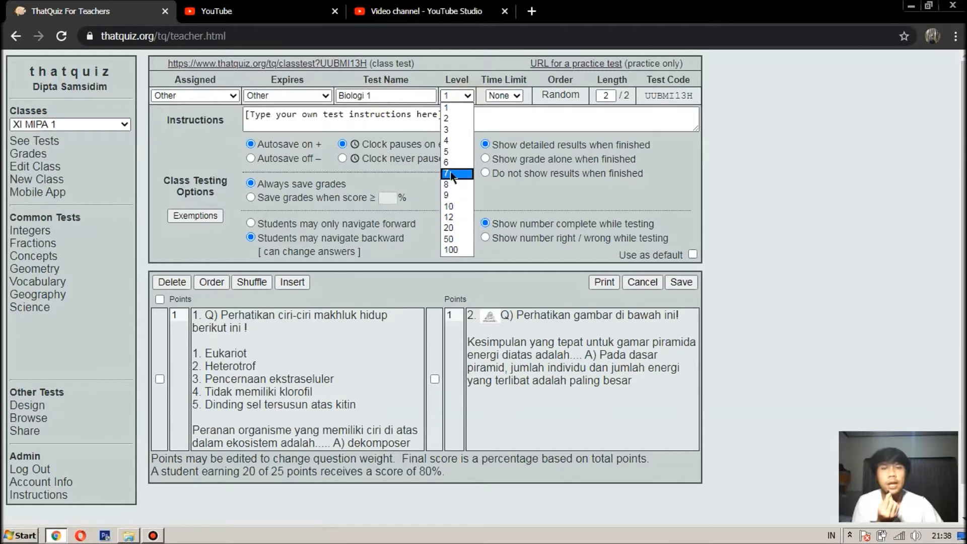
{"action": "left_click", "coordinate": [472, 73]}
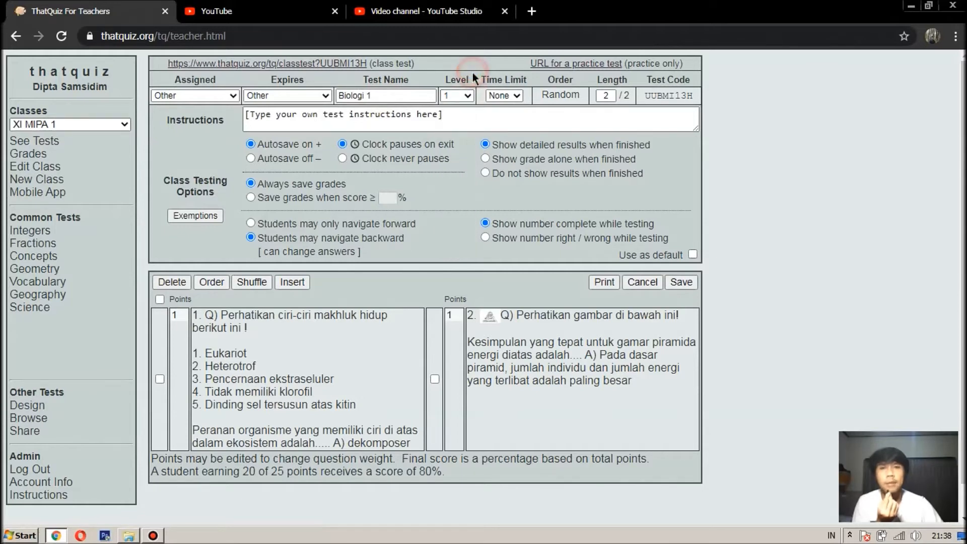
{"action": "left_click", "coordinate": [519, 94]}
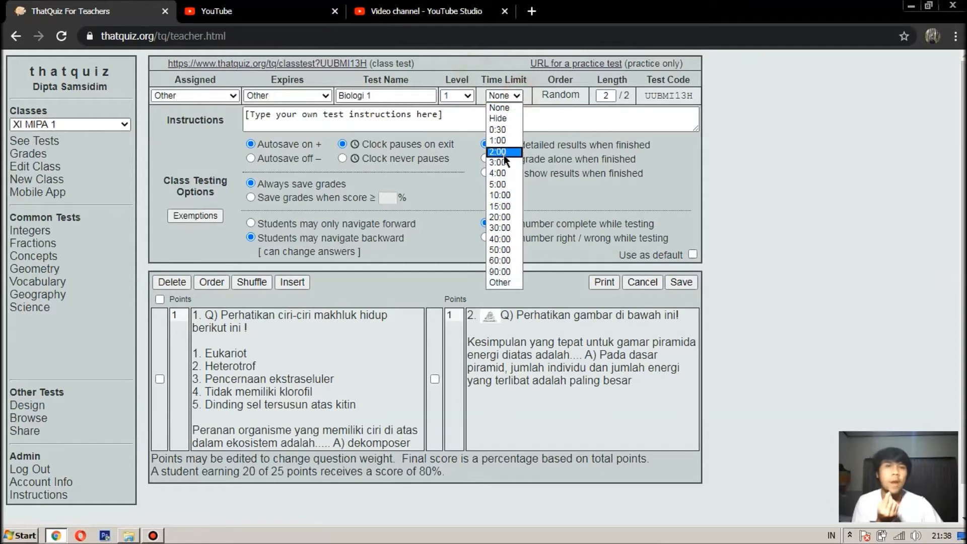
{"action": "left_click", "coordinate": [509, 195]}
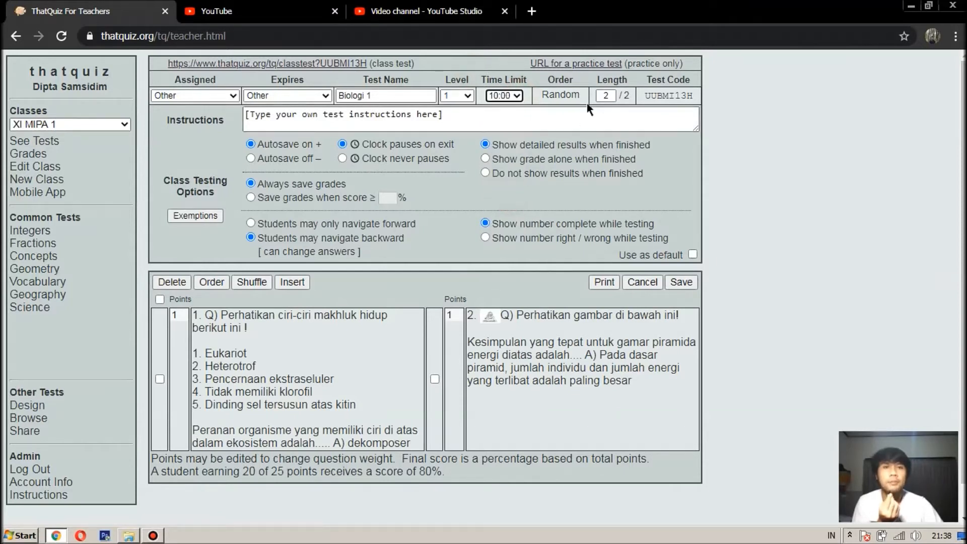
{"action": "left_click", "coordinate": [561, 96]}
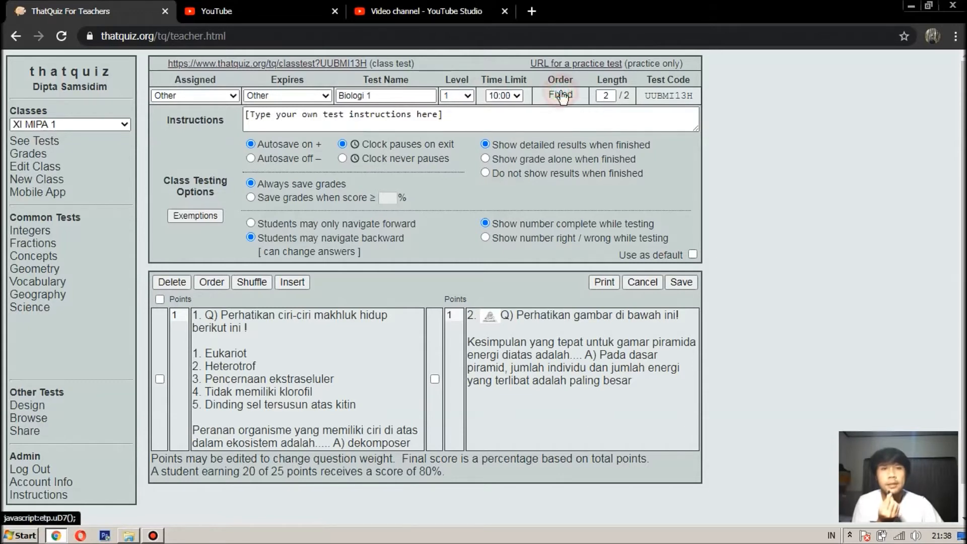
{"action": "left_click", "coordinate": [562, 97]}
{"action": "left_click", "coordinate": [561, 96]}
{"action": "left_click", "coordinate": [562, 96]}
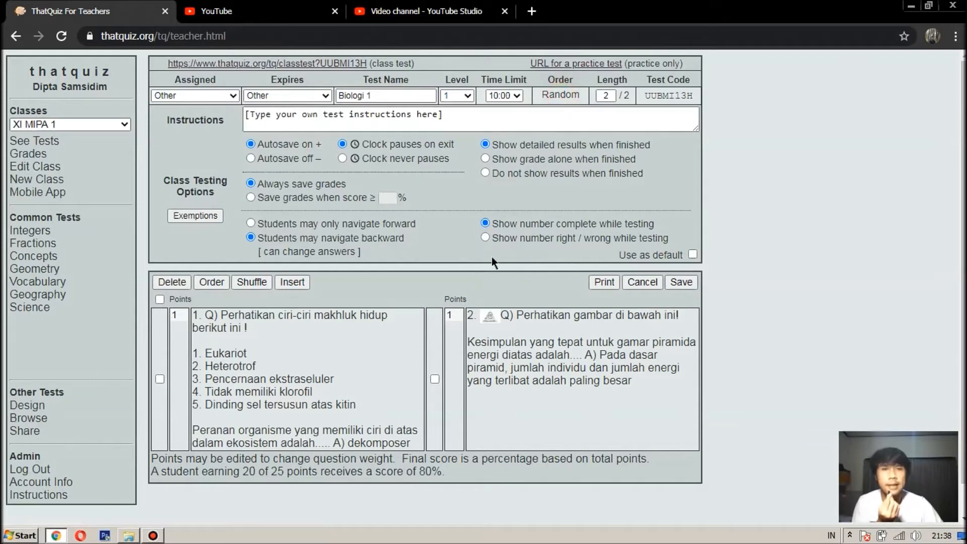
{"action": "left_click", "coordinate": [576, 98]}
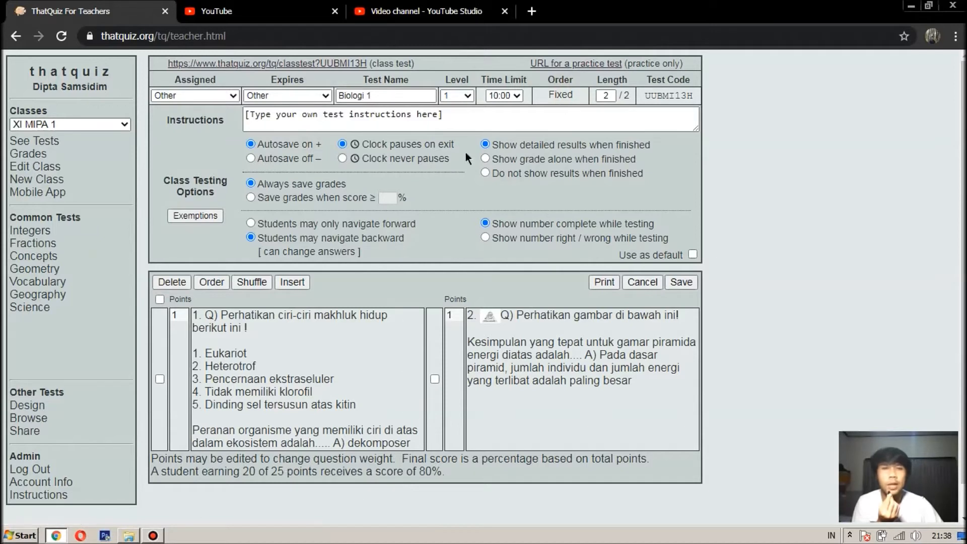
{"action": "left_click", "coordinate": [558, 97]}
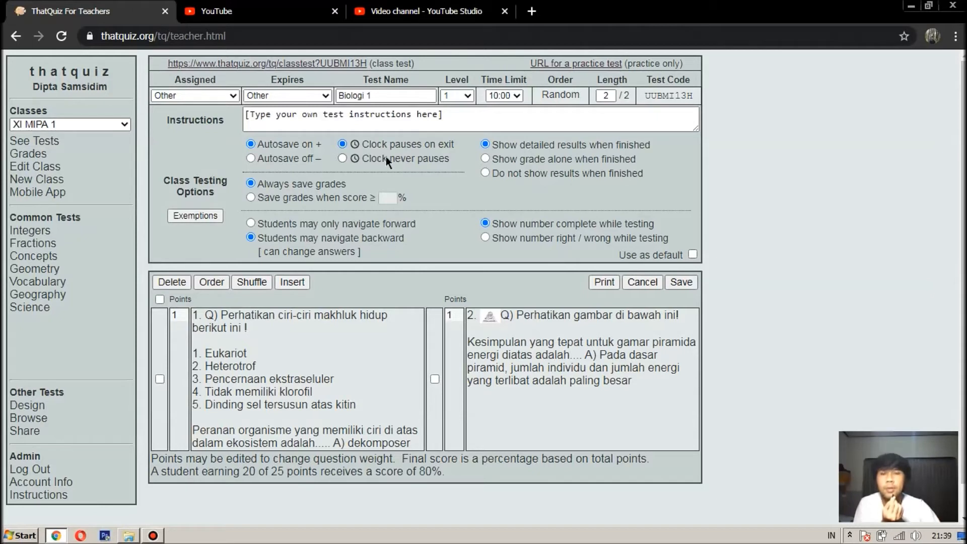
Step: Choose 'Clock never pauses' for the Biologi 1 test's 10:00 timer
{"action": "left_click", "coordinate": [387, 159]}
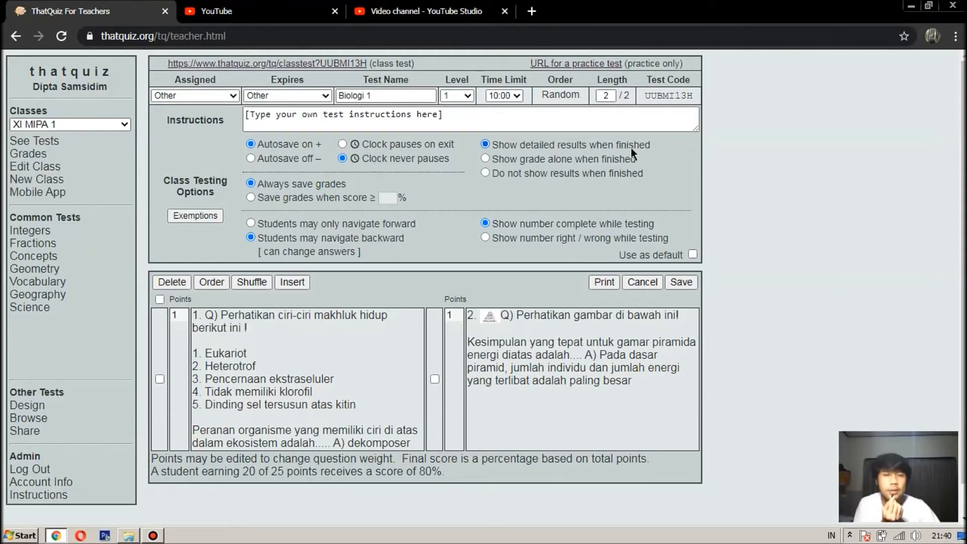
Step: Choose 'Do not show results when finished' and save grades only for scores ≥ 75%
{"action": "left_click", "coordinate": [611, 160]}
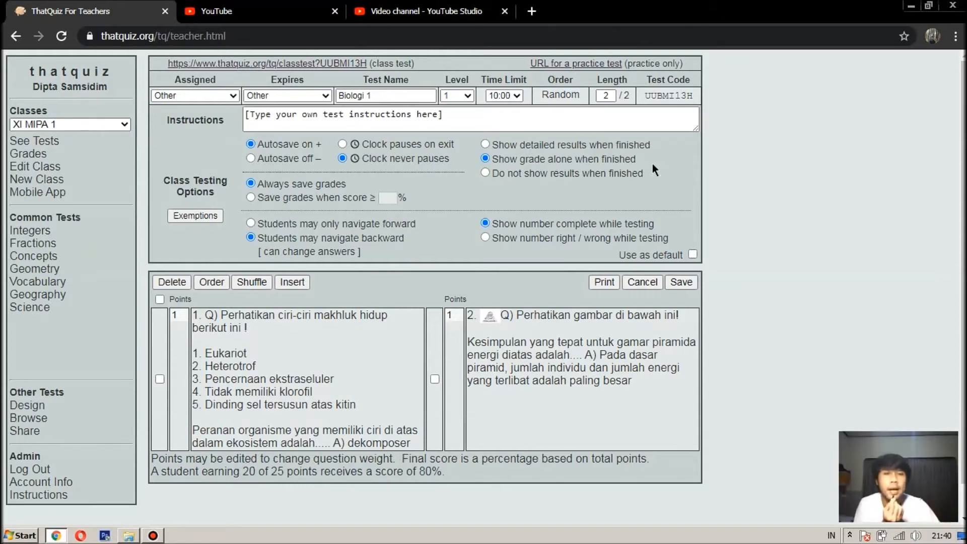
{"action": "left_click", "coordinate": [585, 182]}
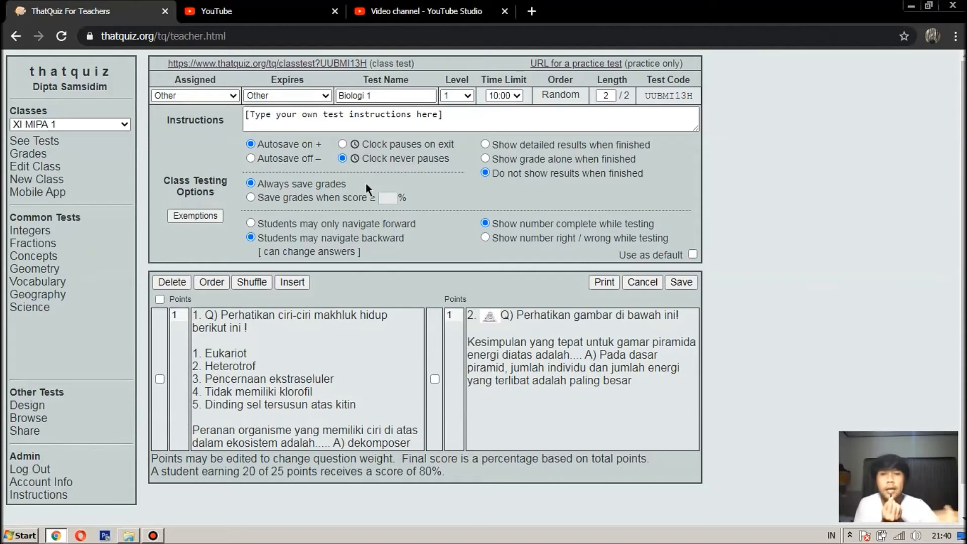
{"action": "left_click", "coordinate": [325, 199]}
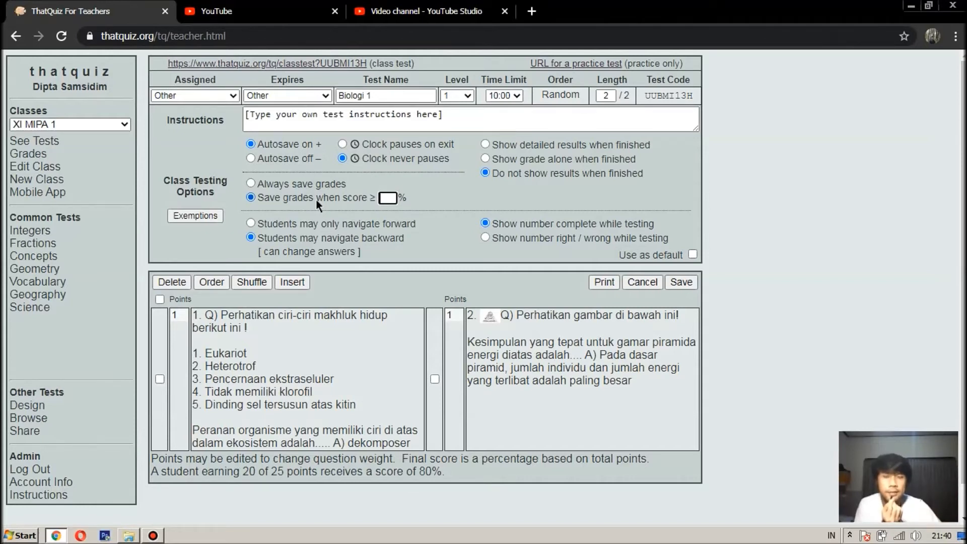
{"action": "type", "text": "75"}
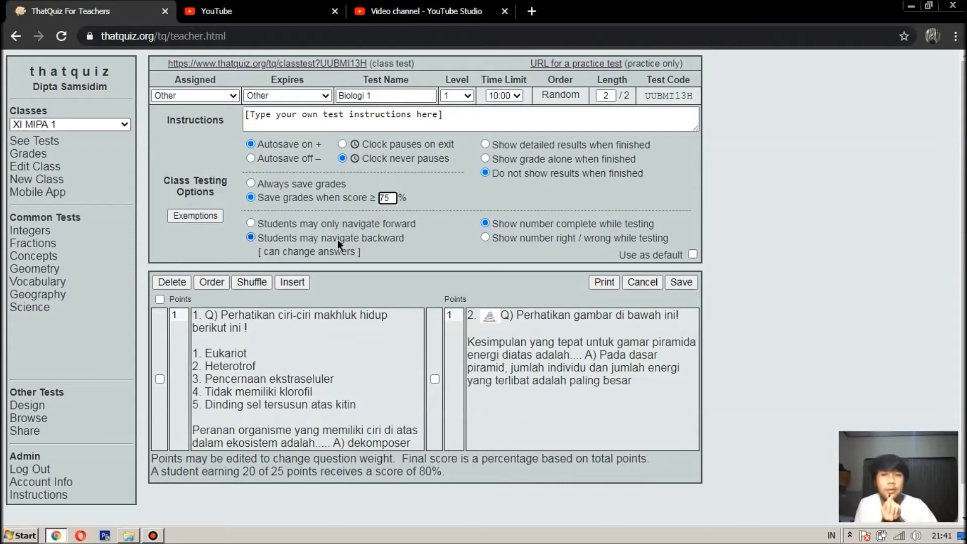
{"action": "left_click", "coordinate": [319, 225]}
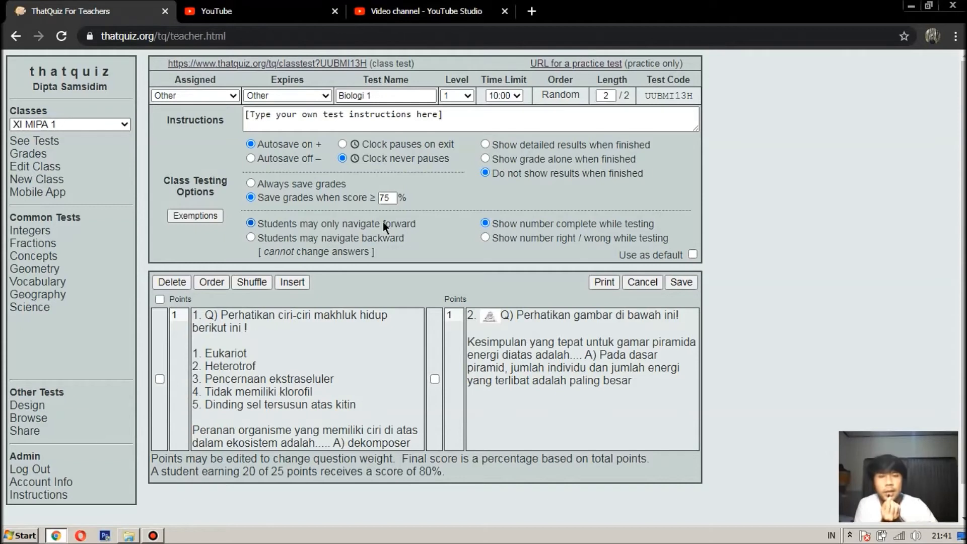
{"action": "left_click", "coordinate": [317, 237]}
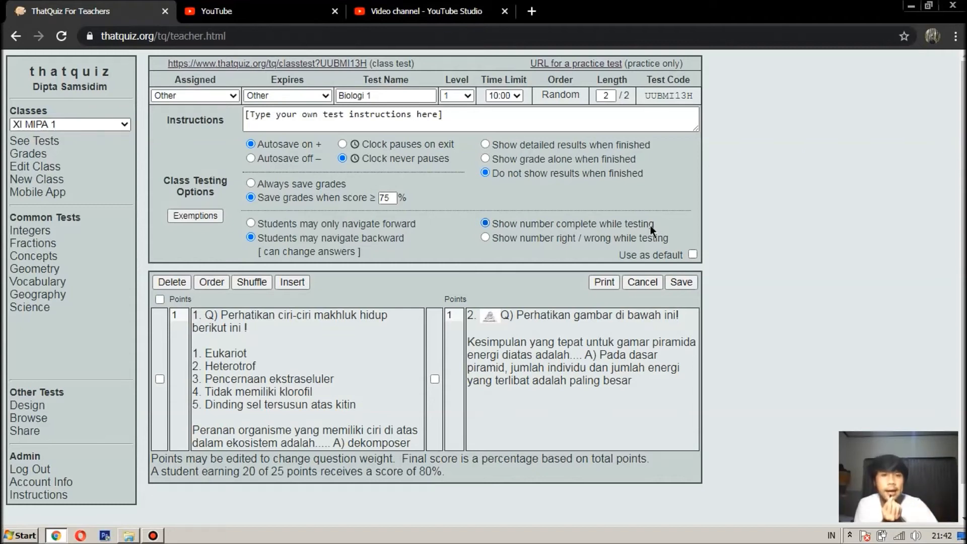
Step: Keep 'Show number complete' while testing and tick 'Use as default'
{"action": "left_click", "coordinate": [535, 237]}
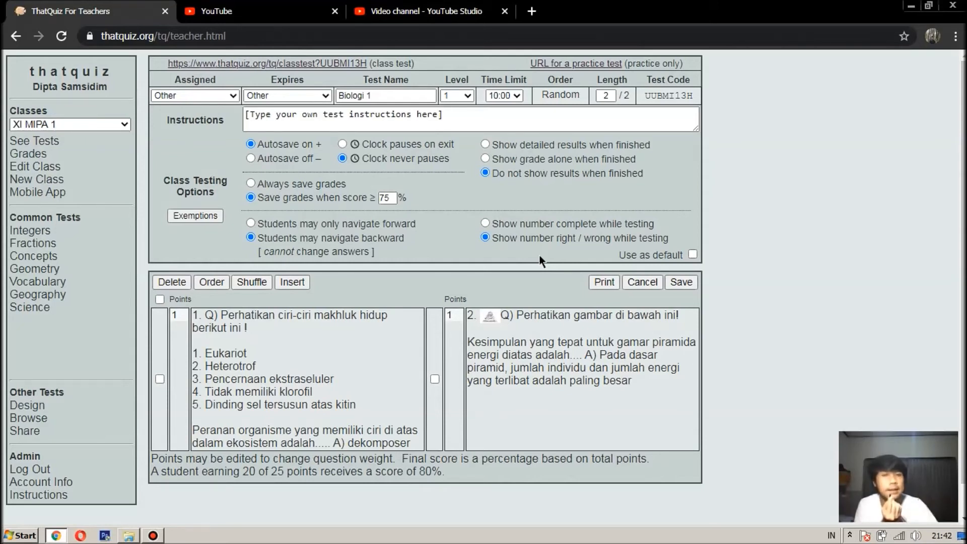
{"action": "left_click", "coordinate": [548, 230]}
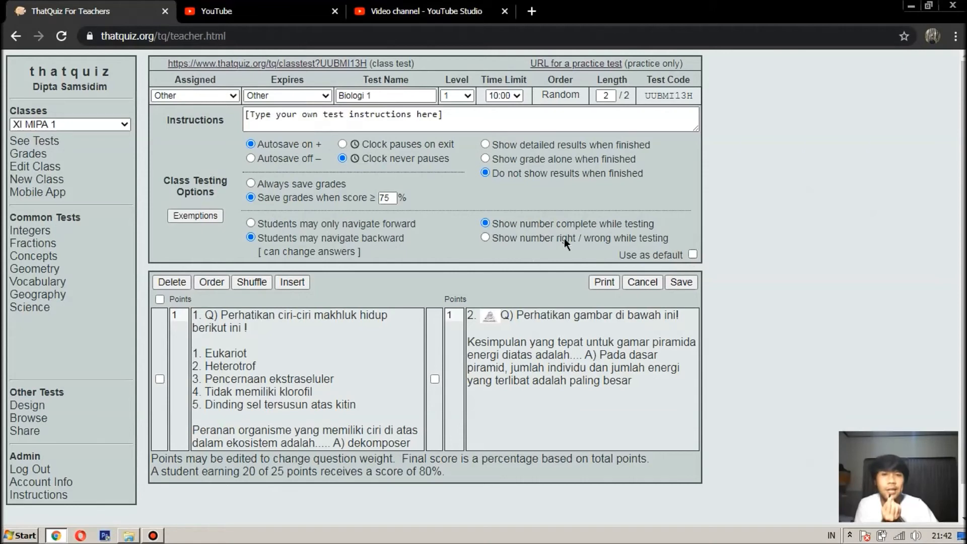
{"action": "left_click", "coordinate": [694, 257]}
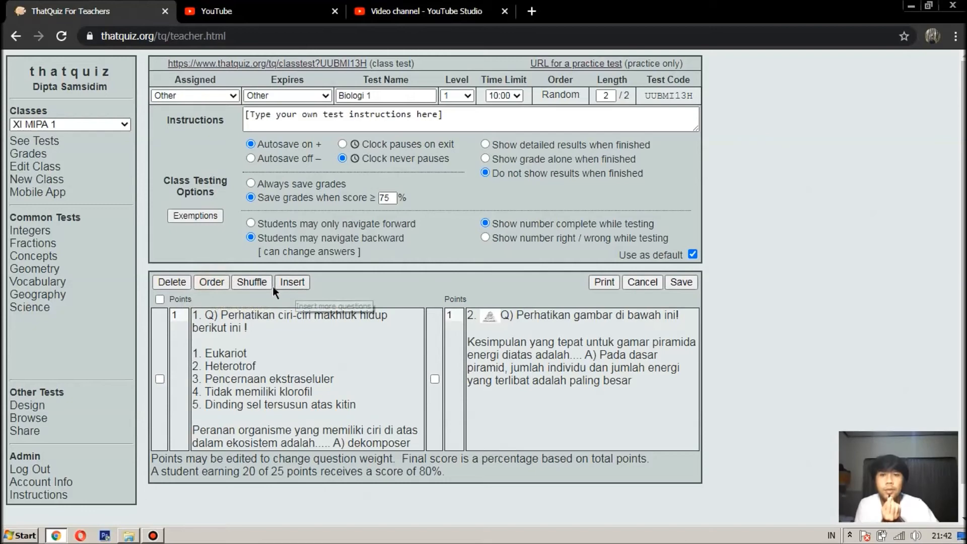
Step: Shuffle the order of the two Biologi 1 questions three times
{"action": "left_click", "coordinate": [254, 283]}
{"action": "left_click", "coordinate": [255, 284]}
{"action": "left_click", "coordinate": [254, 285]}
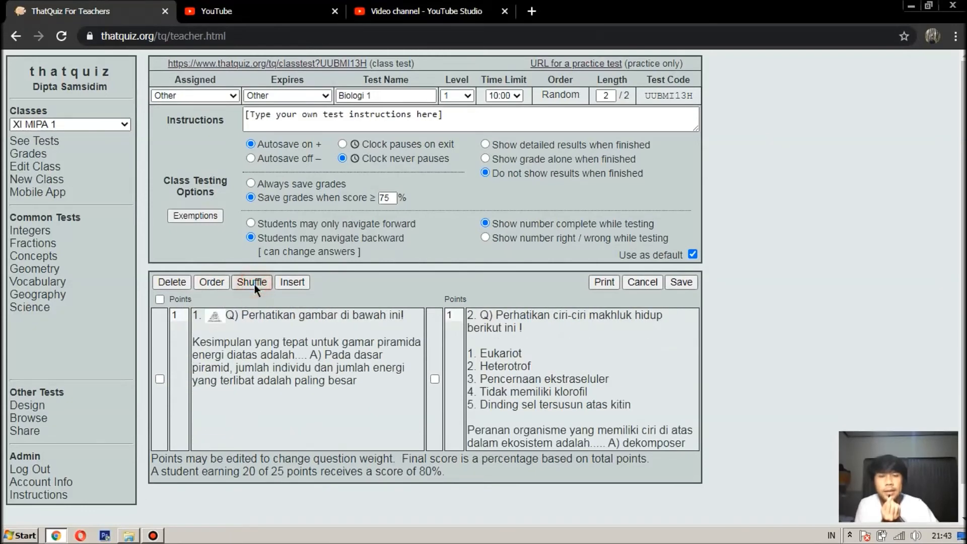
Step: Review the insert categories and question selection, then save Biologi 1 to XI MIPA 1
{"action": "left_click", "coordinate": [296, 280]}
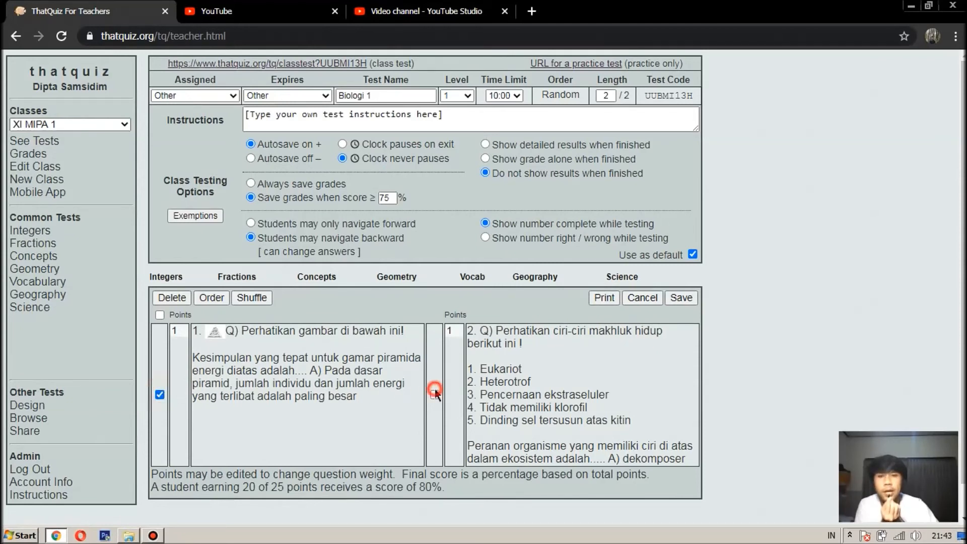
{"action": "left_click", "coordinate": [160, 315]}
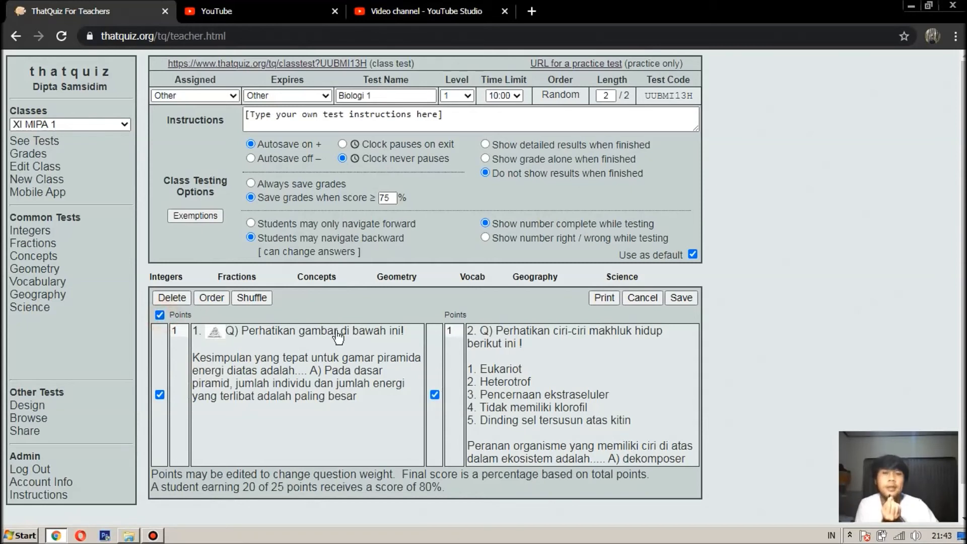
{"action": "left_click", "coordinate": [181, 331]}
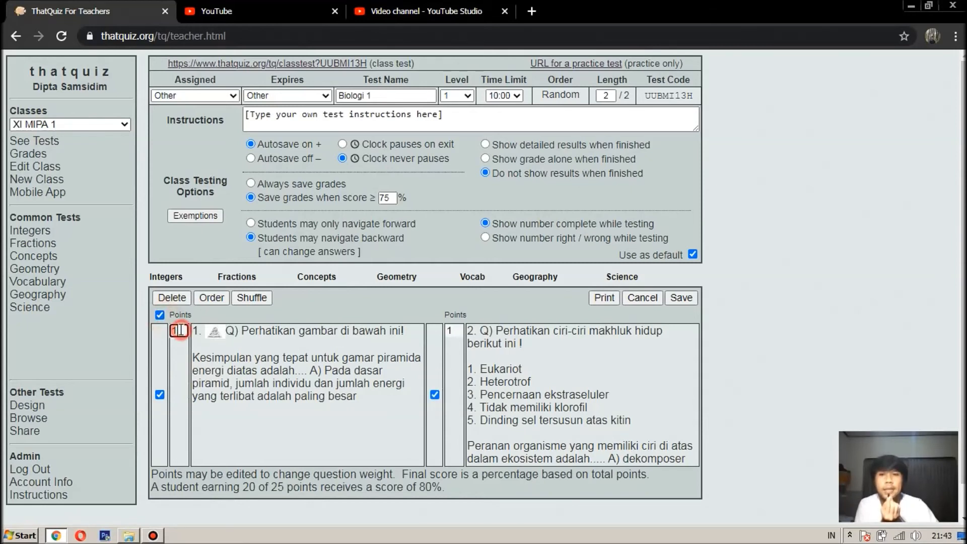
{"action": "left_click", "coordinate": [158, 315]}
{"action": "left_click", "coordinate": [159, 315]}
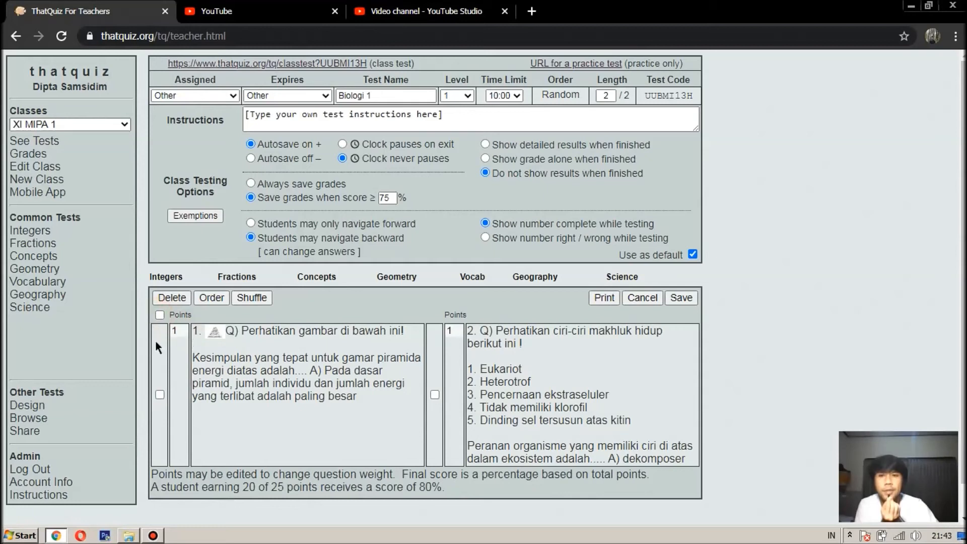
{"action": "left_click", "coordinate": [512, 355]}
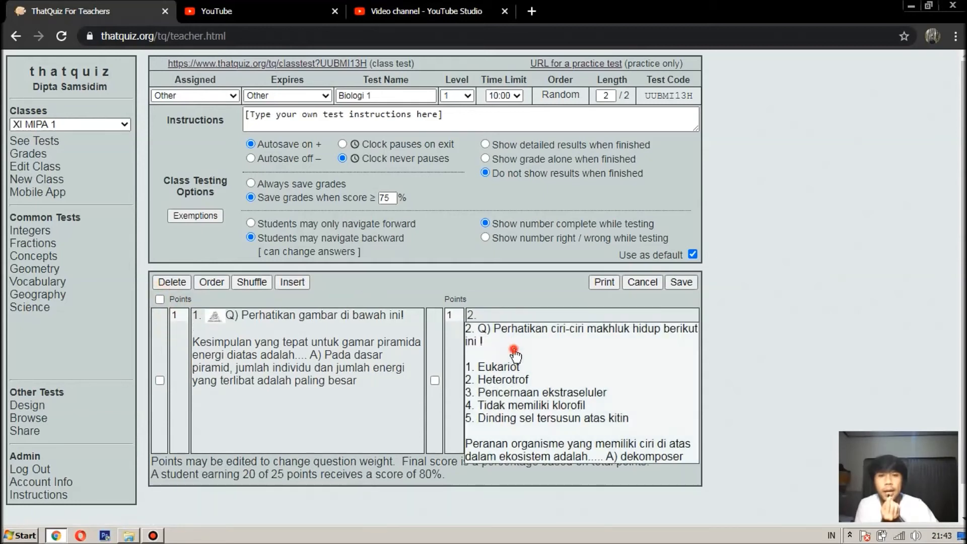
{"action": "left_click", "coordinate": [320, 344]}
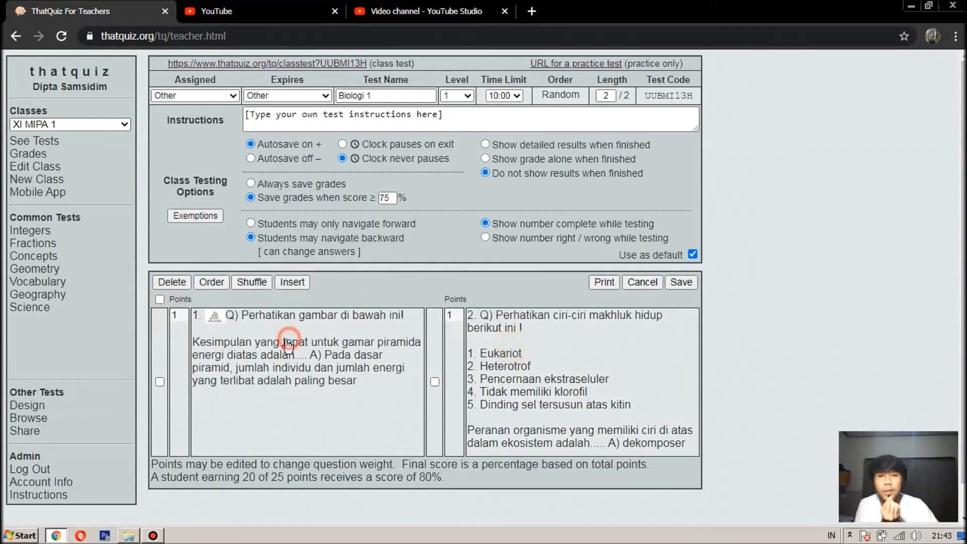
{"action": "left_click", "coordinate": [160, 300]}
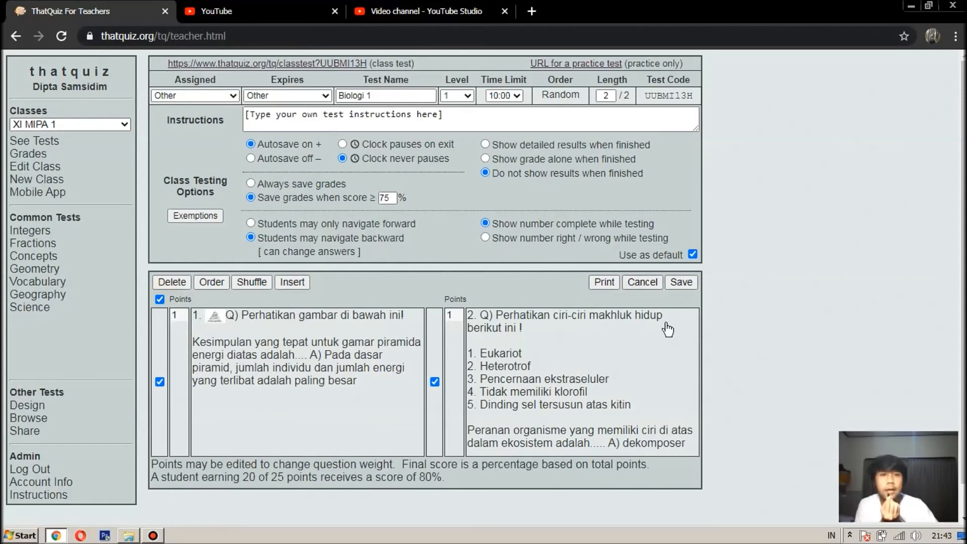
{"action": "left_click", "coordinate": [680, 283]}
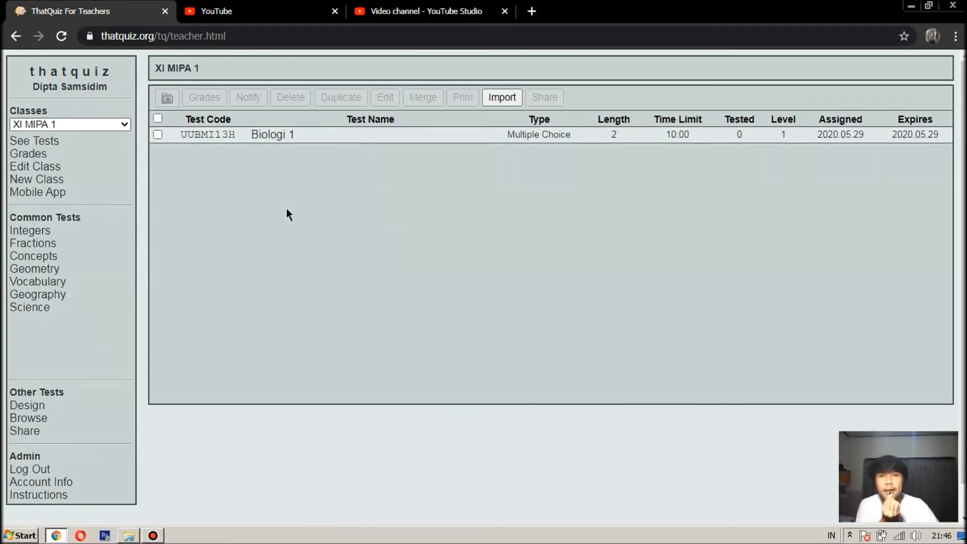
{"action": "left_click", "coordinate": [207, 134]}
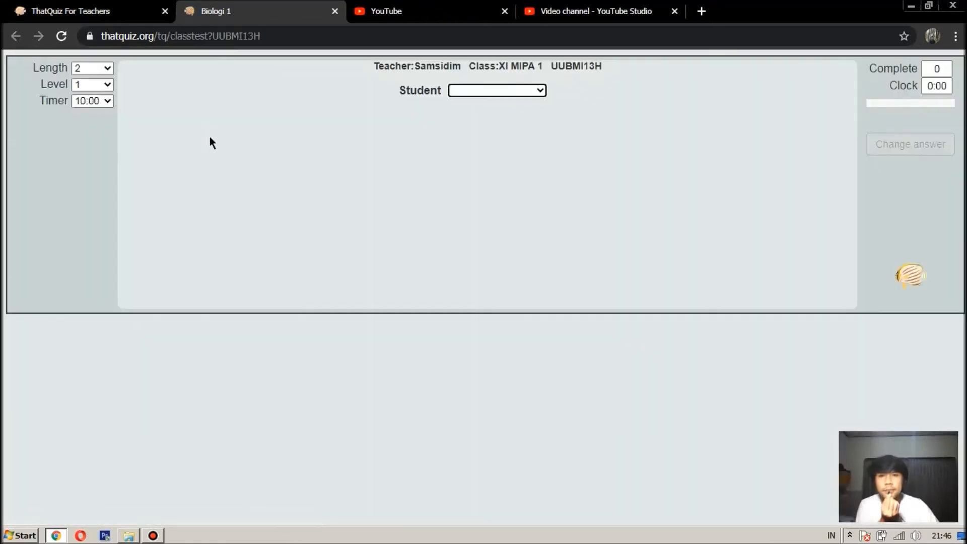
{"action": "left_click", "coordinate": [65, 6]}
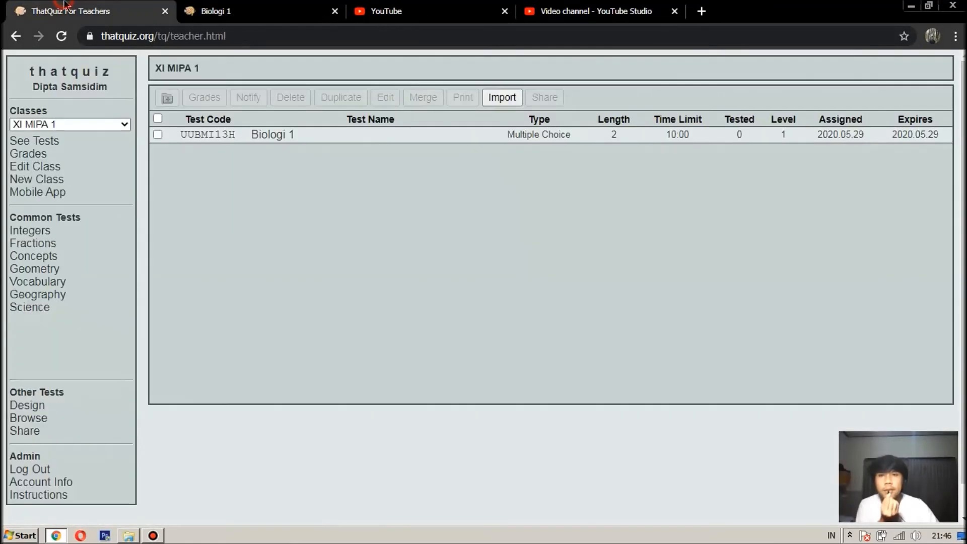
{"action": "left_click", "coordinate": [223, 136]}
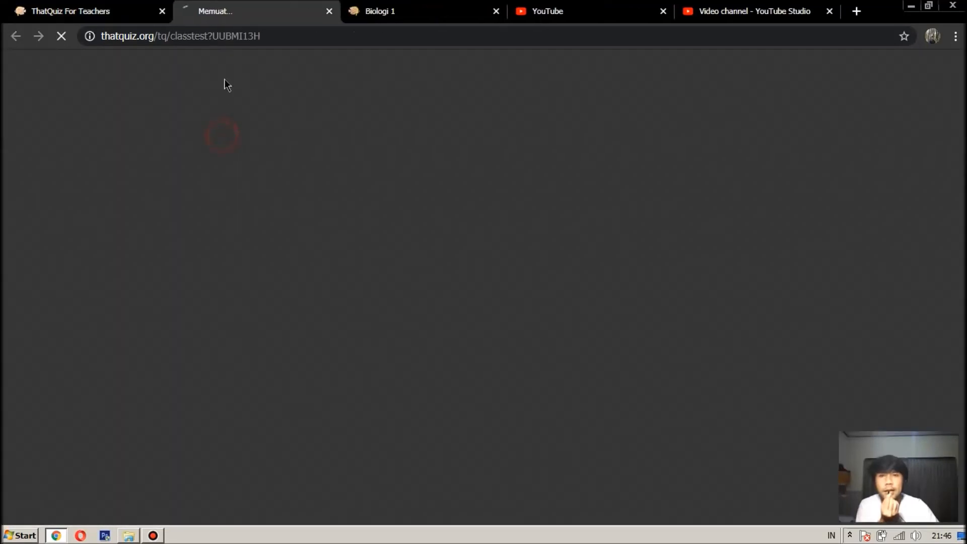
Step: Pick a student from the Student list, then close both Biologi 1 test pages
{"action": "left_click", "coordinate": [497, 91]}
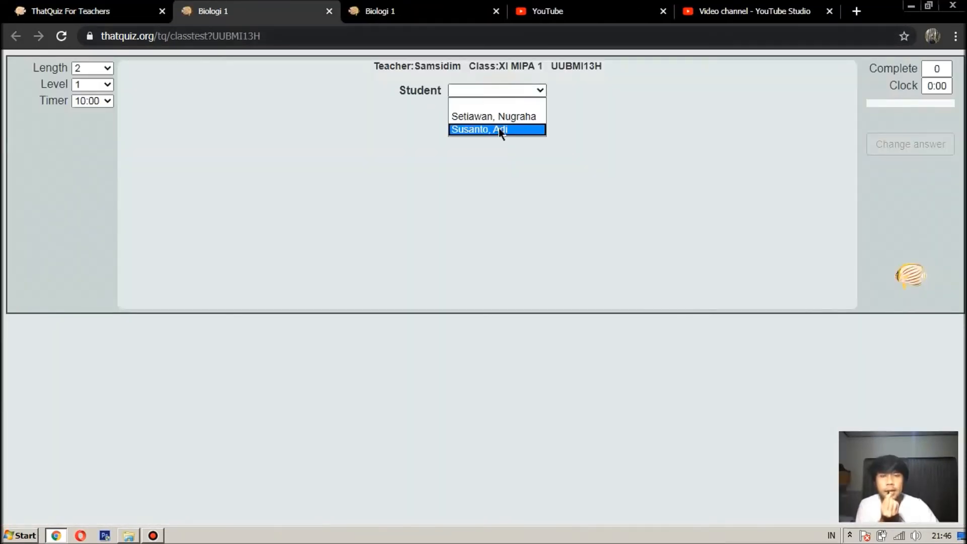
{"action": "left_click", "coordinate": [502, 120]}
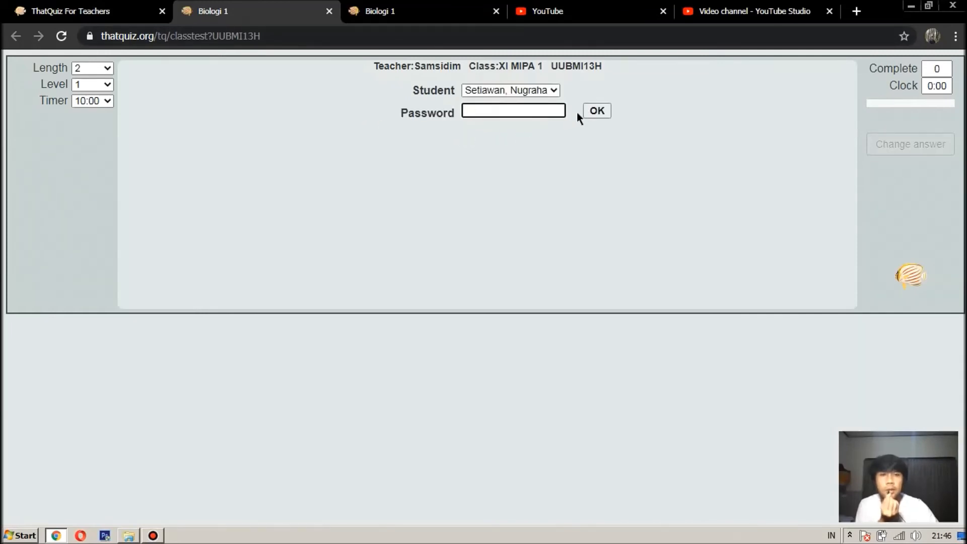
{"action": "left_click", "coordinate": [496, 11]}
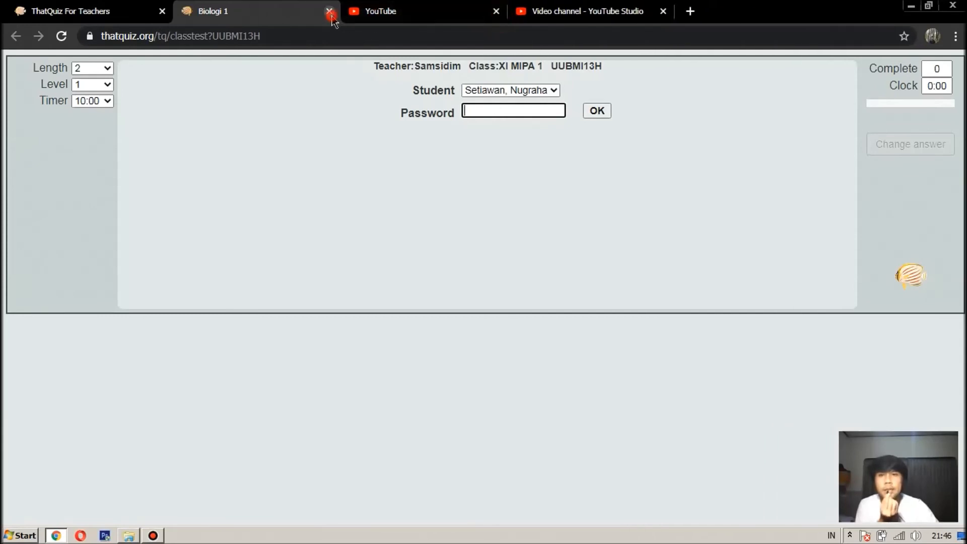
{"action": "left_click", "coordinate": [329, 11]}
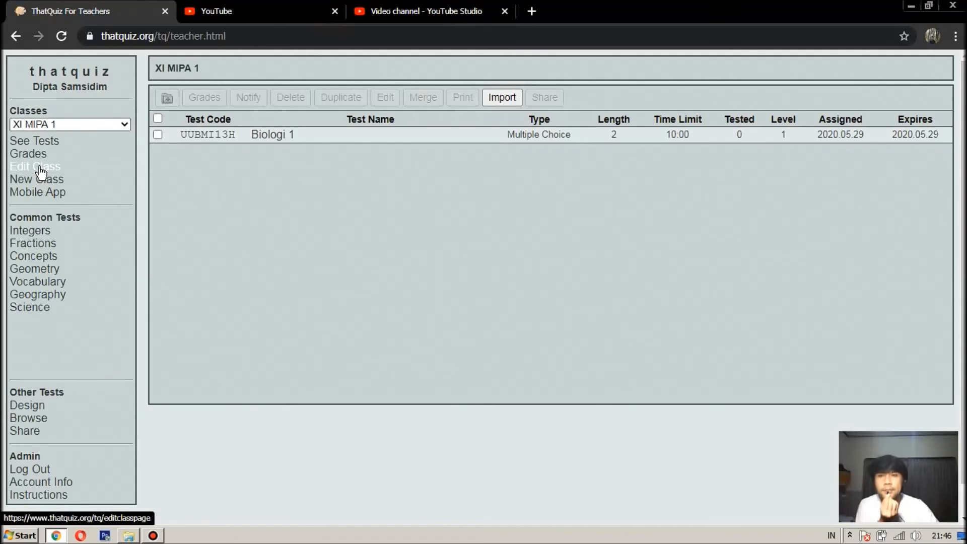
Step: Open XI MIPA 1's Edit Class settings and its class home page in a new tab
{"action": "left_click", "coordinate": [39, 169]}
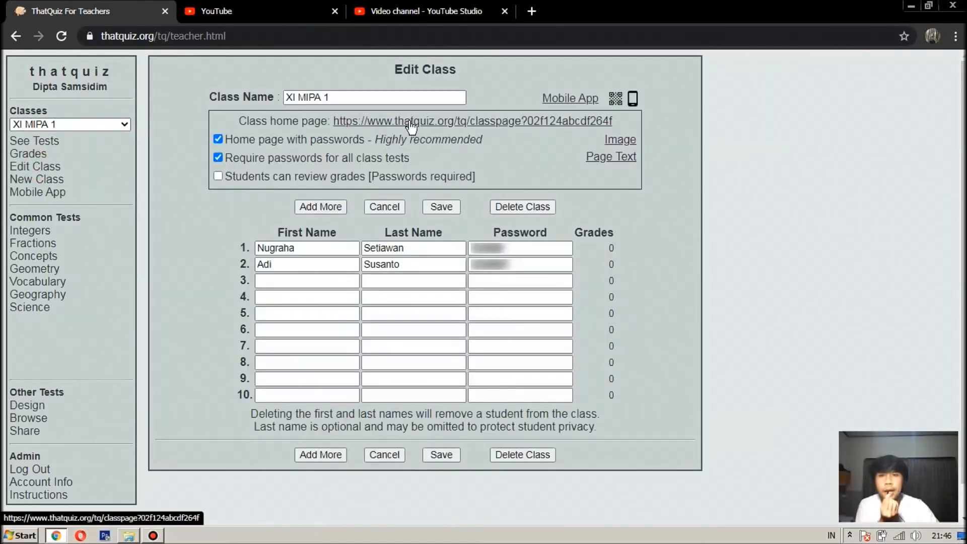
{"action": "left_click", "coordinate": [411, 124]}
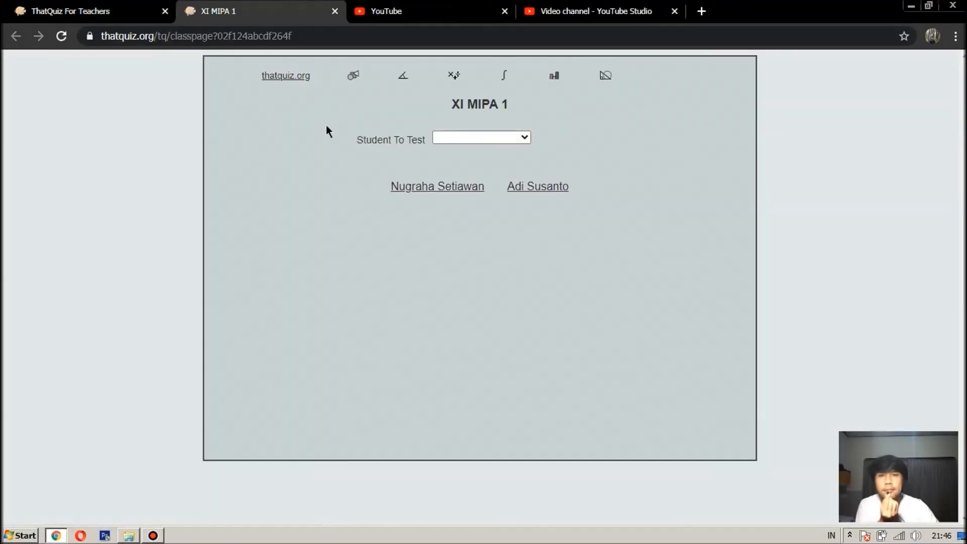
{"action": "key", "text": "ctrl+shift+Tab"}
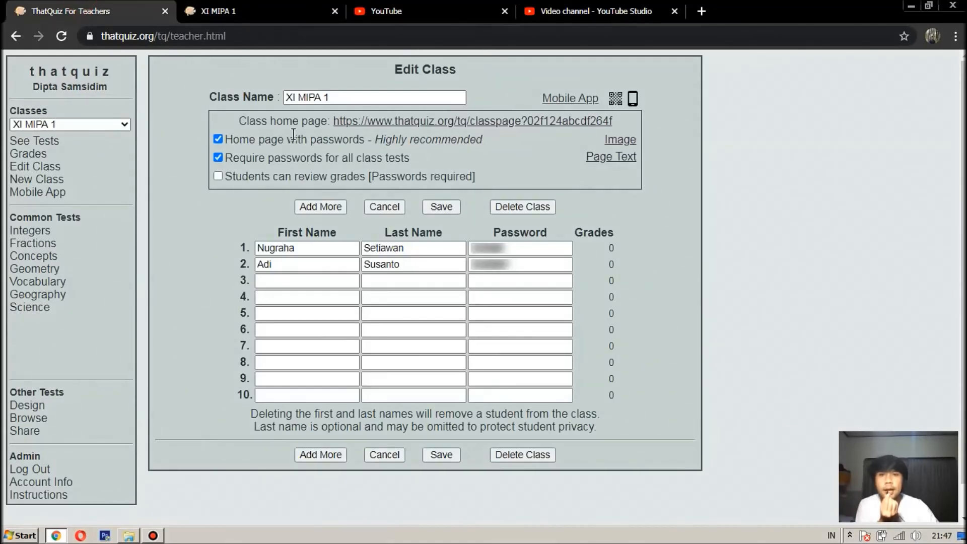
{"action": "left_click", "coordinate": [297, 12]}
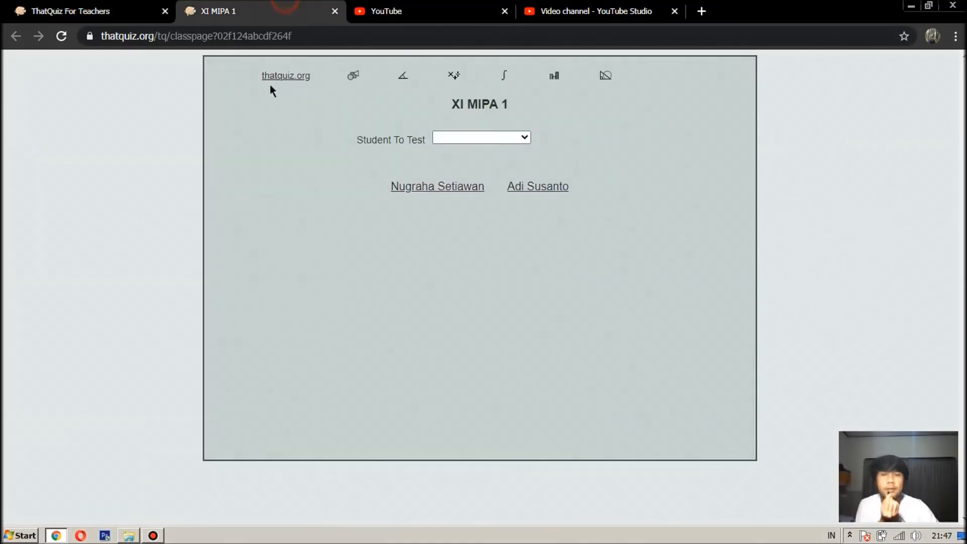
Step: Sign in as a student with their password, start Biologi 1, then close the student tabs
{"action": "left_click", "coordinate": [483, 139]}
{"action": "left_click", "coordinate": [479, 161]}
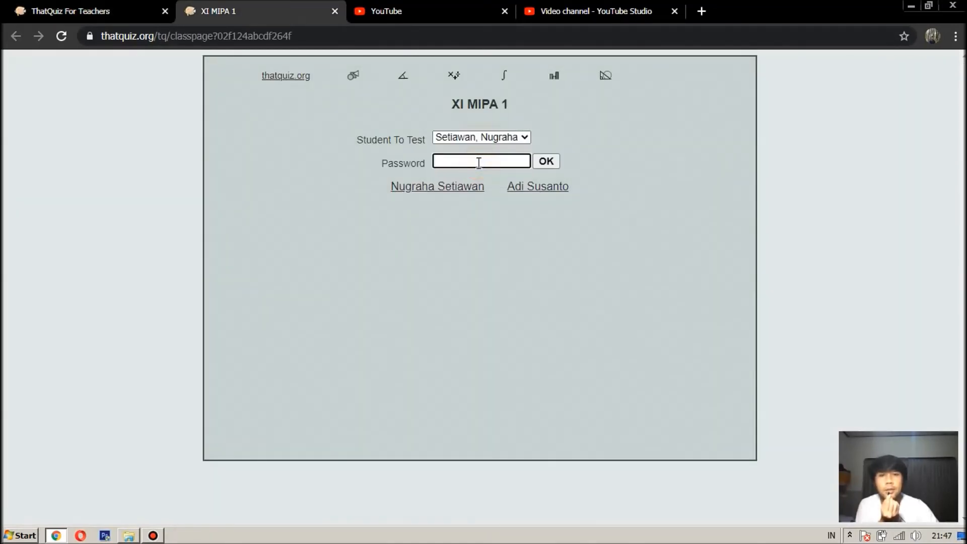
{"action": "type", "text": "••••••"}
{"action": "key", "text": "Return"}
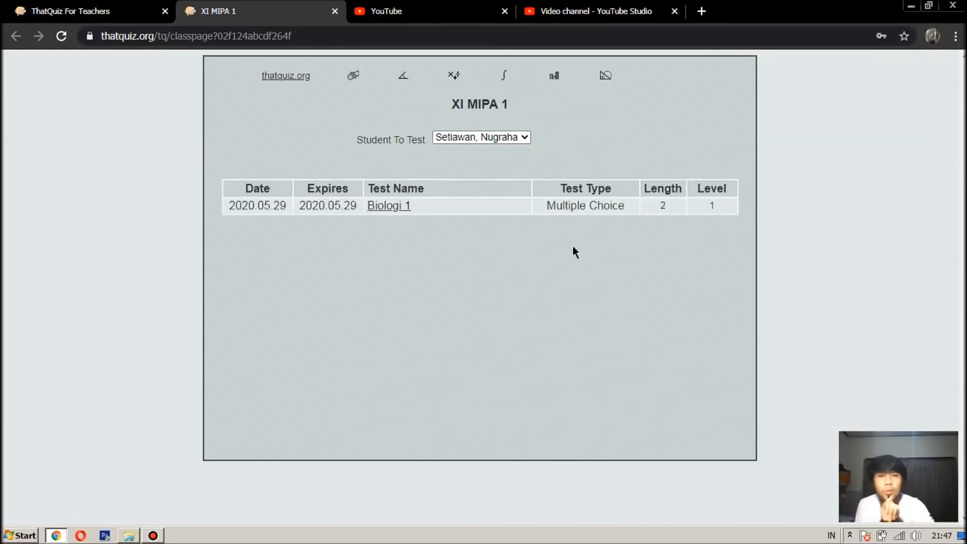
{"action": "left_click", "coordinate": [398, 208]}
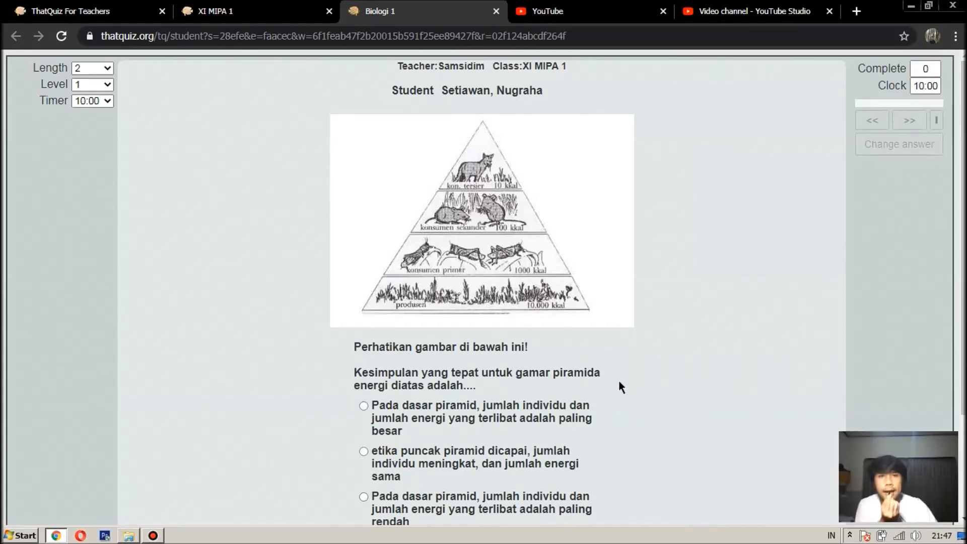
{"action": "left_click", "coordinate": [496, 11]}
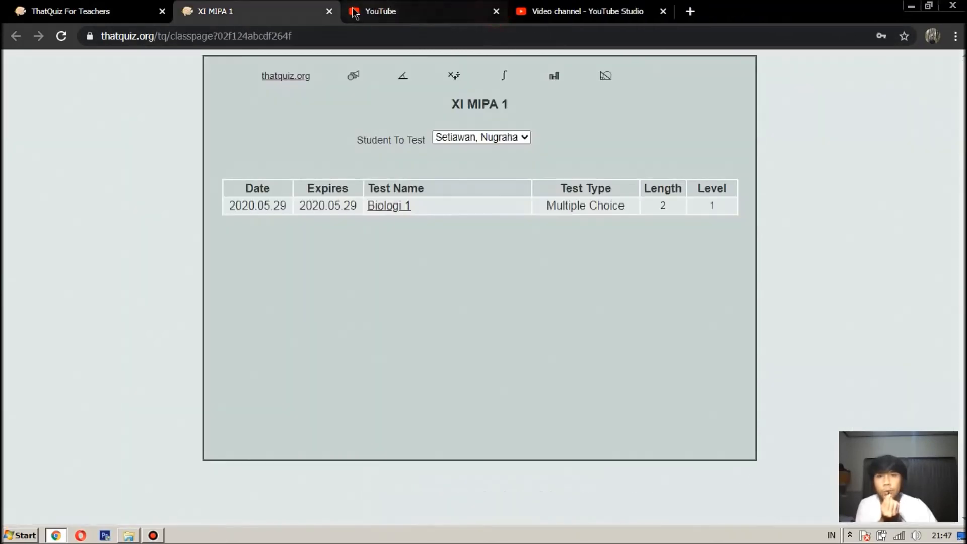
{"action": "left_click", "coordinate": [330, 11]}
{"action": "left_click", "coordinate": [75, 11]}
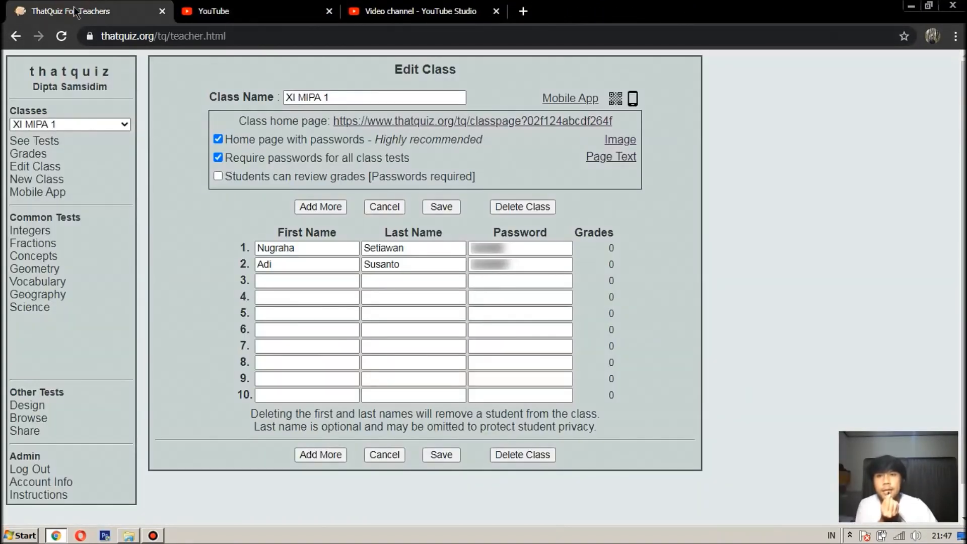
Step: Show XI MIPA 1's Mobile App QR codes and open the page listing both students' codes
{"action": "left_click", "coordinate": [40, 195]}
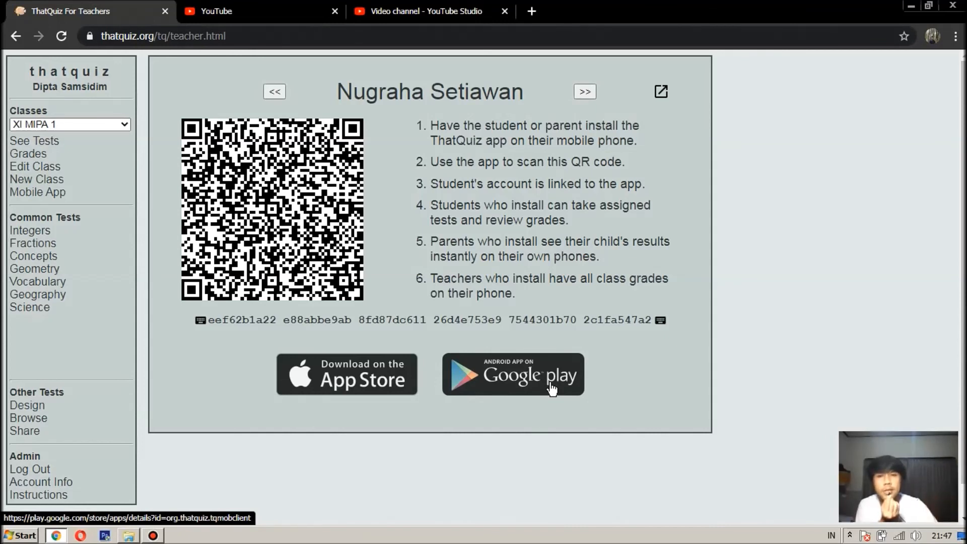
{"action": "left_click", "coordinate": [662, 92]}
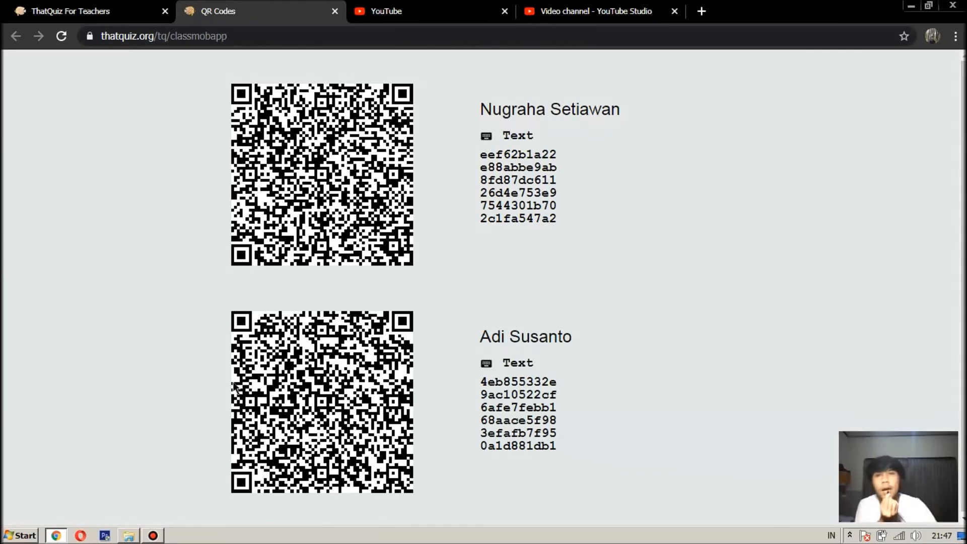
{"action": "left_click", "coordinate": [70, 12]}
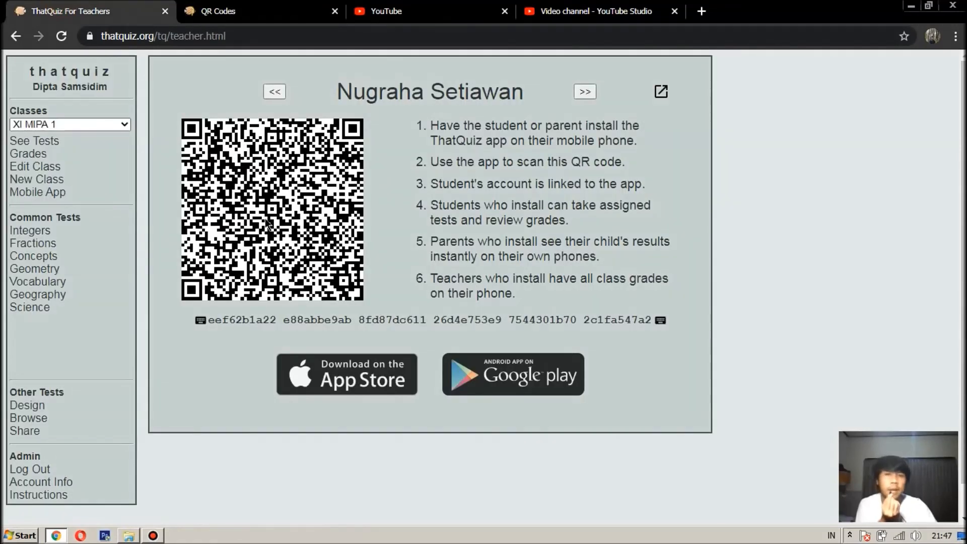